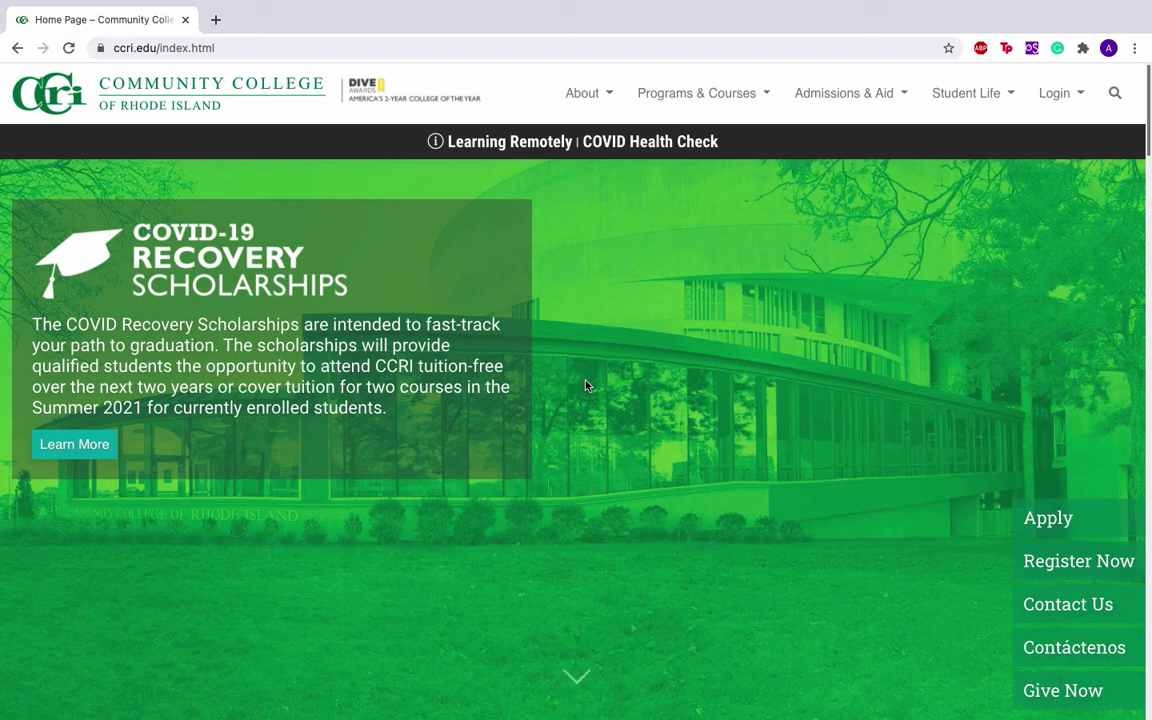
Sign in to MyCCRI through the CCRI single sign-on page with the entered credentials
mouse_move(1082, 96)
click(1050, 143)
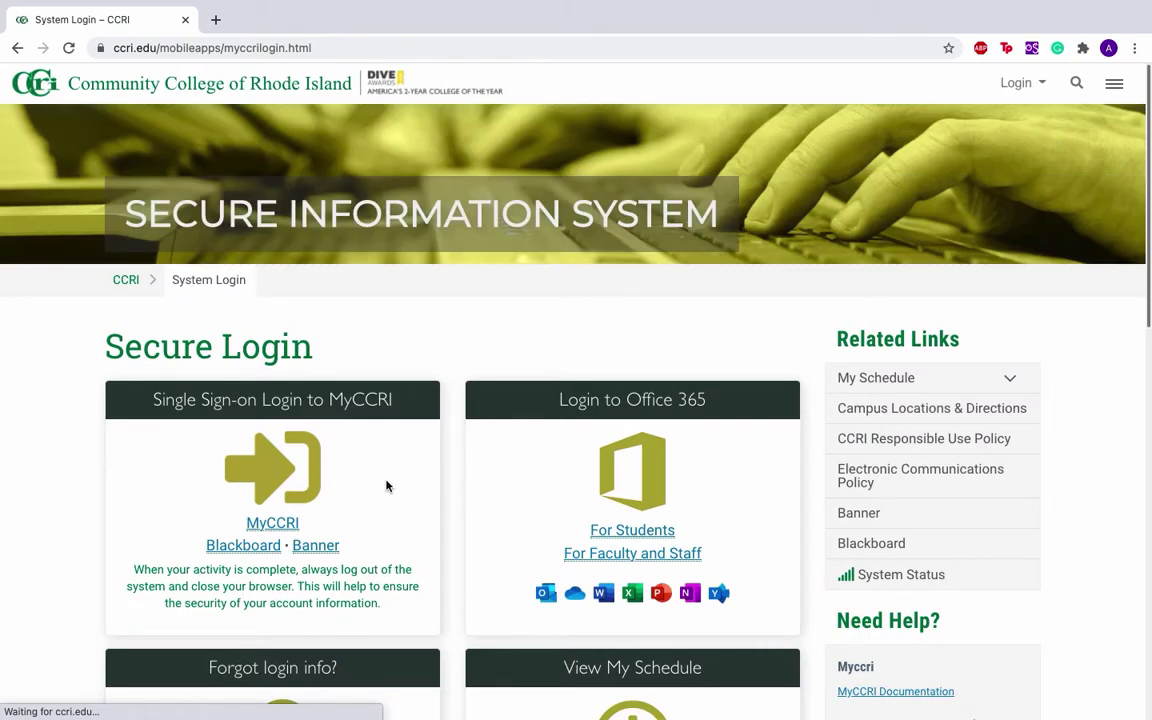
click(283, 524)
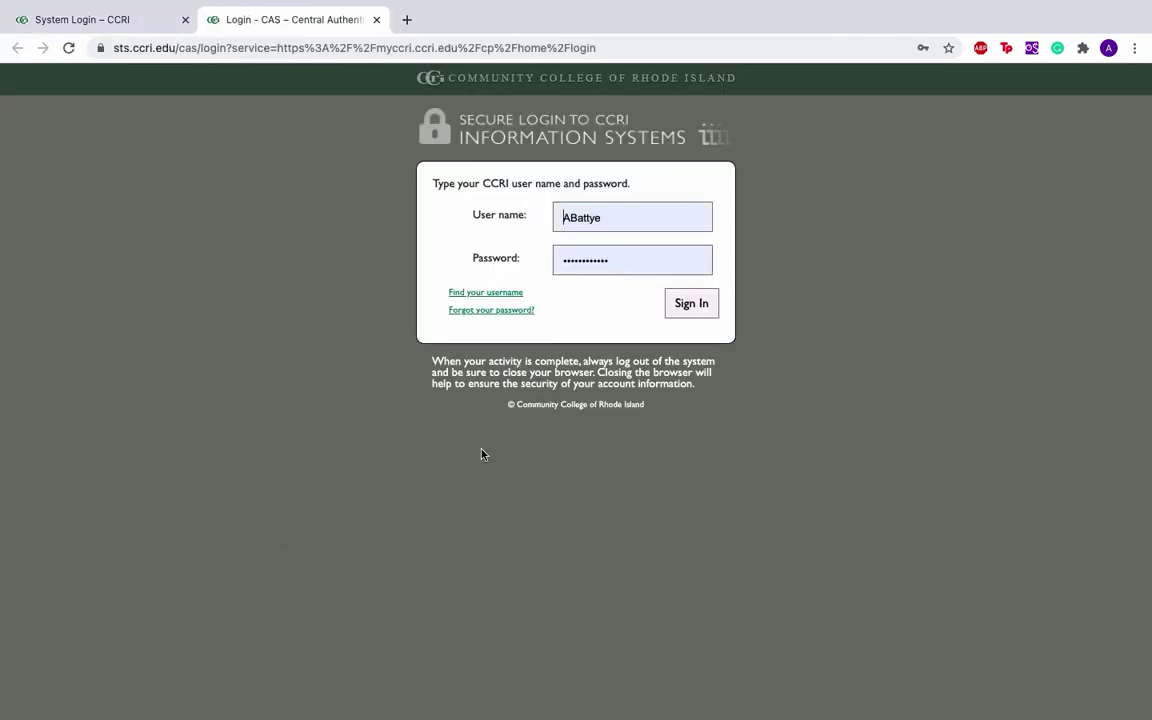
click(689, 302)
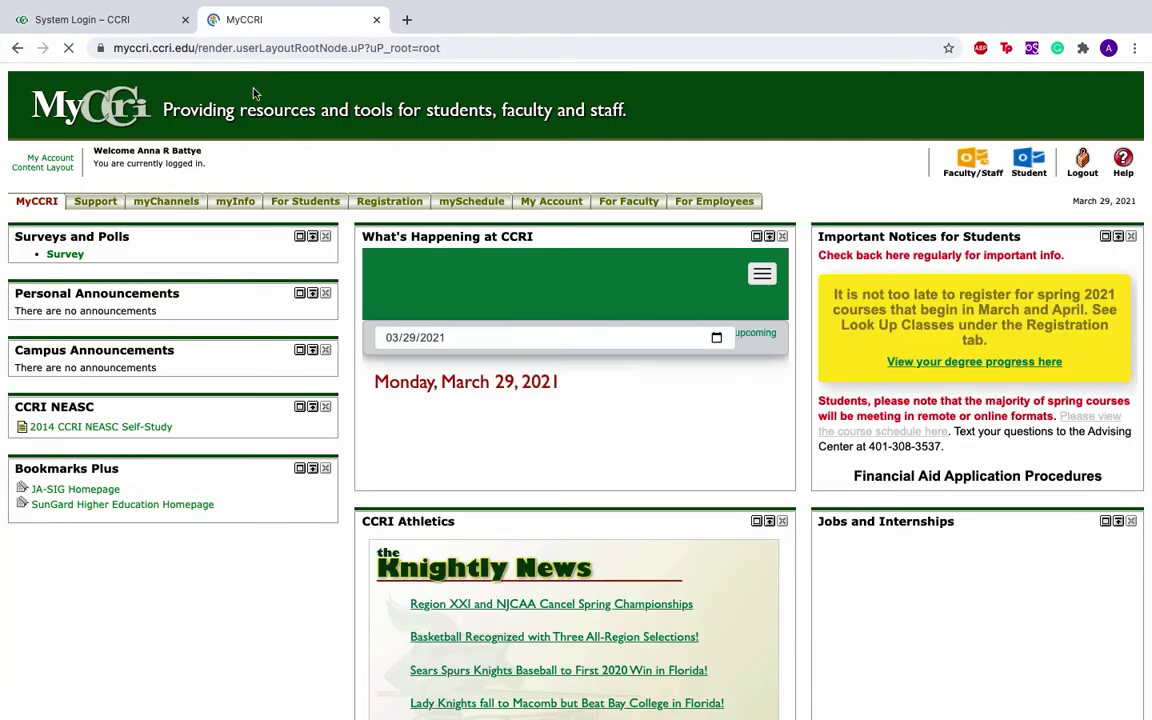
Create a class schedule for the Summer 2021 term with every session kept checked
click(389, 202)
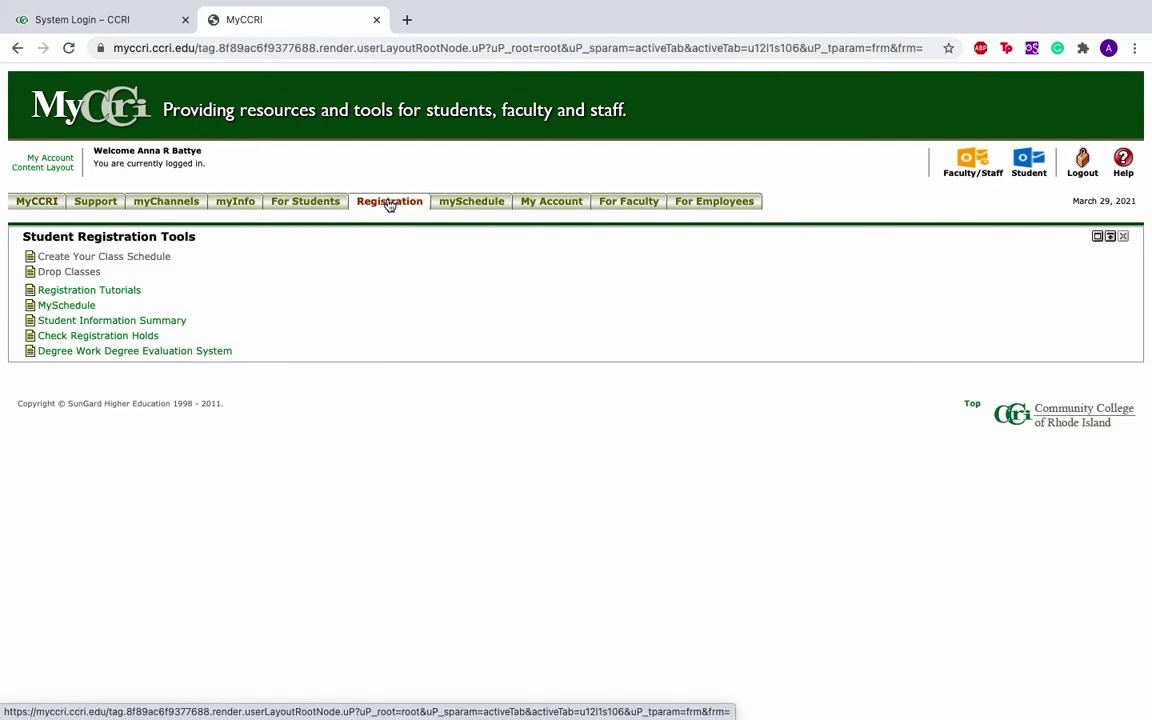
click(101, 258)
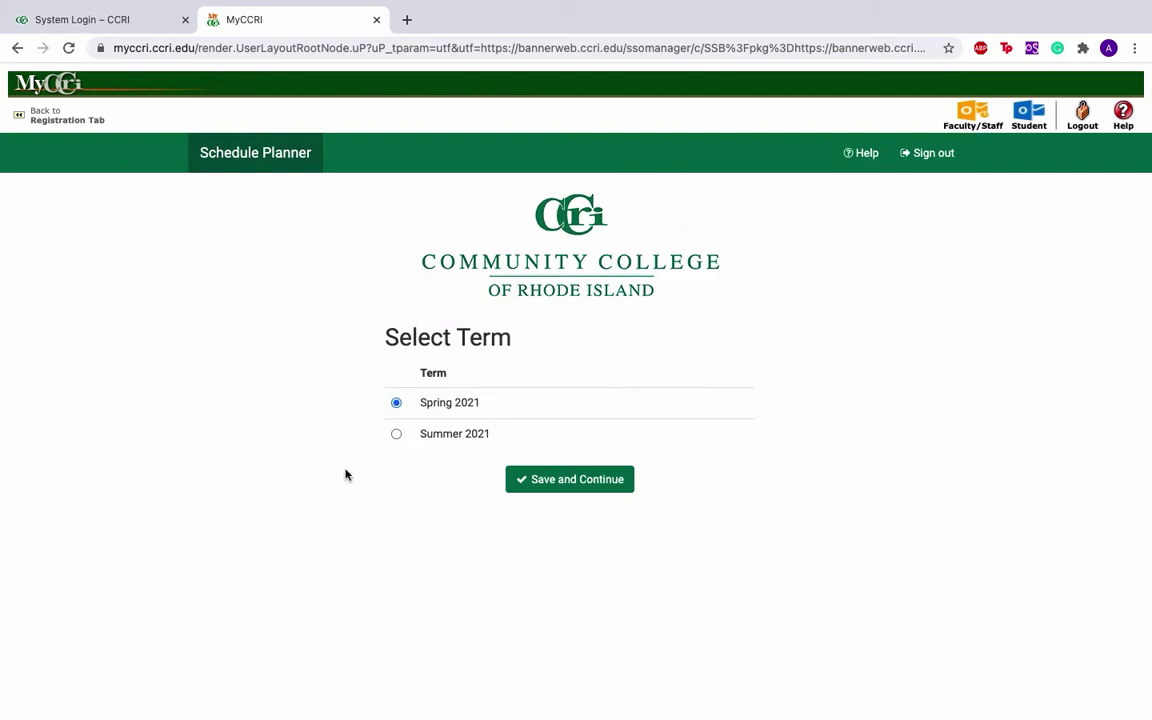
click(396, 436)
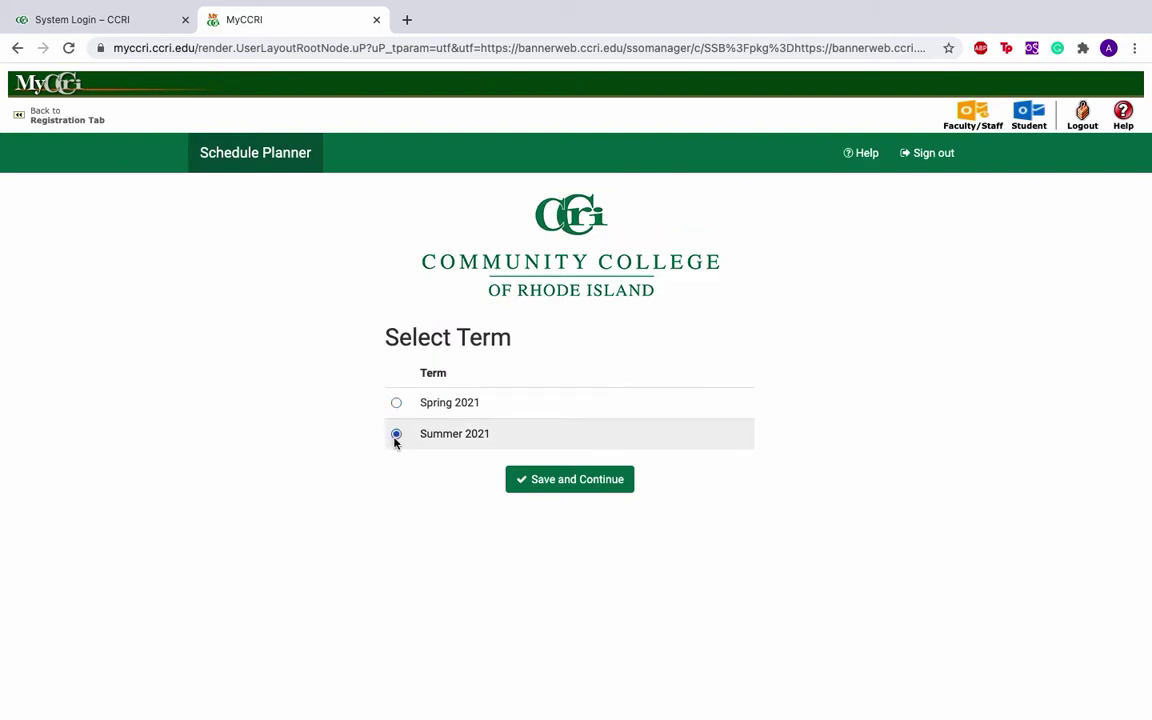
click(559, 484)
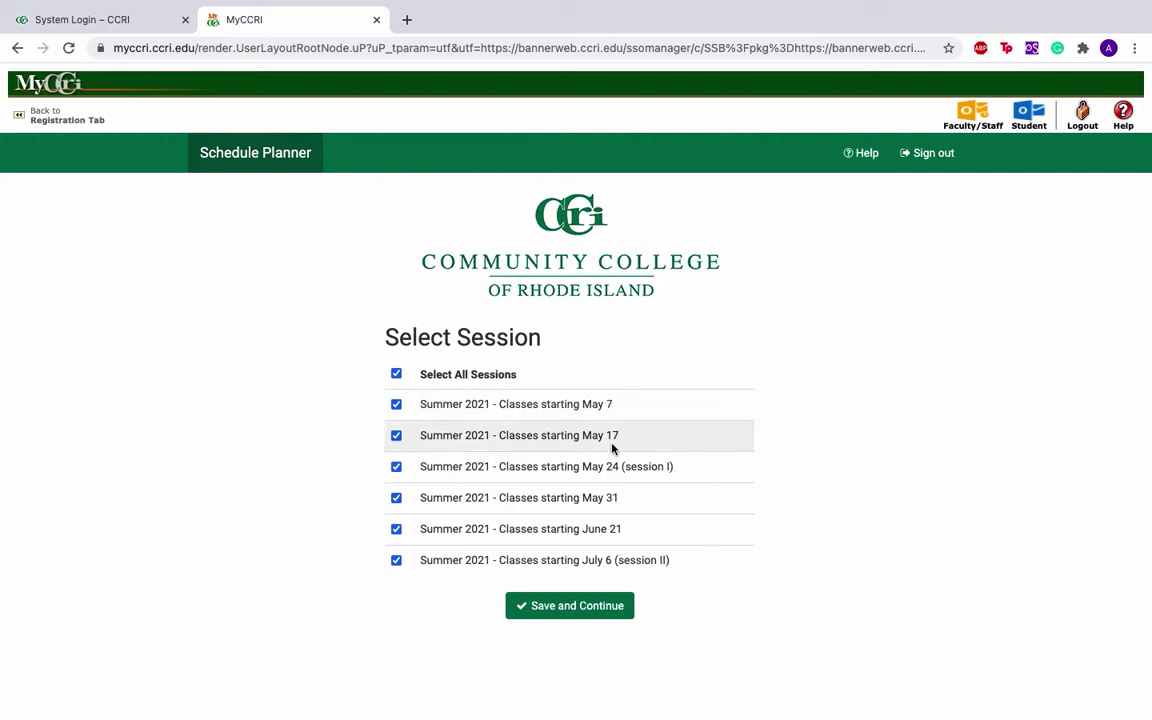
click(573, 608)
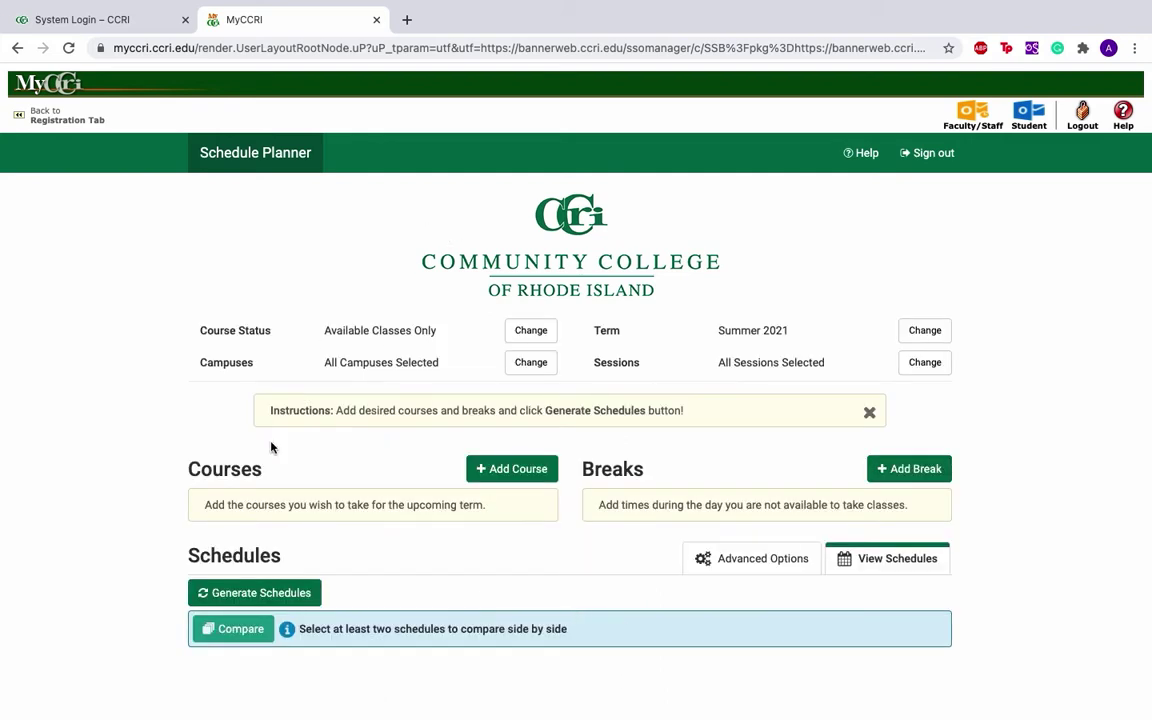
Add subject ENGL - English, course 1010 Composition I to the planner's course list
click(512, 469)
click(481, 307)
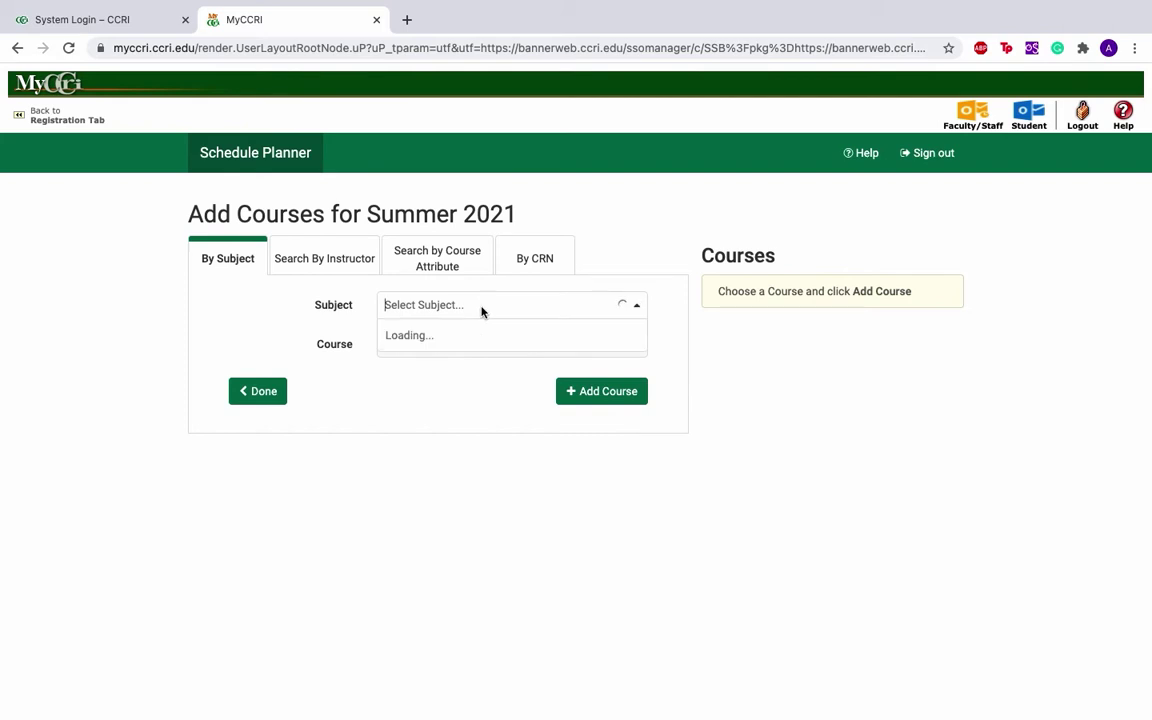
scroll(474, 402, down, 3)
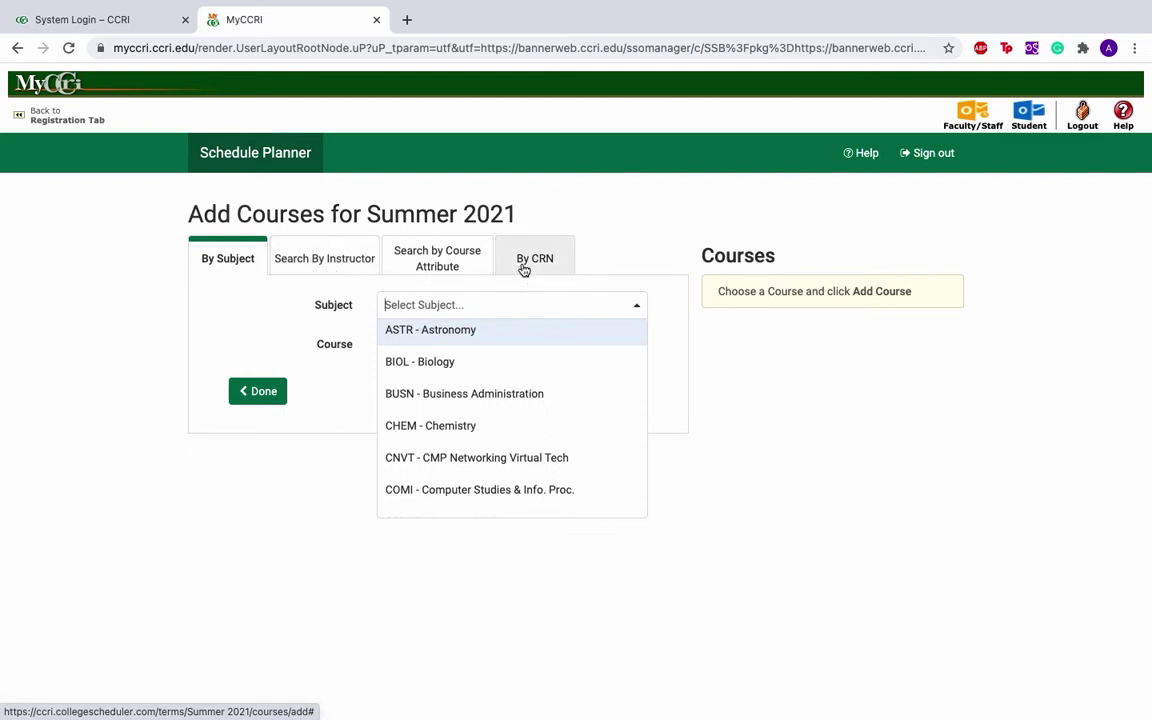
scroll(460, 412, down, 3)
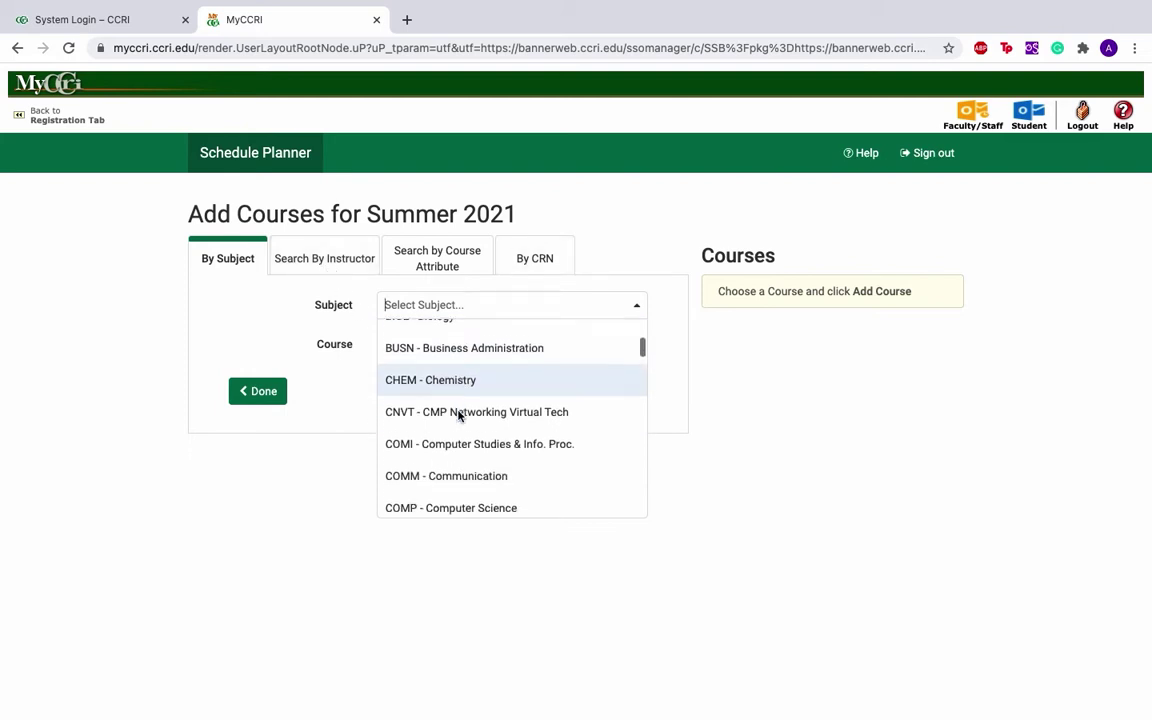
scroll(459, 416, down, 5)
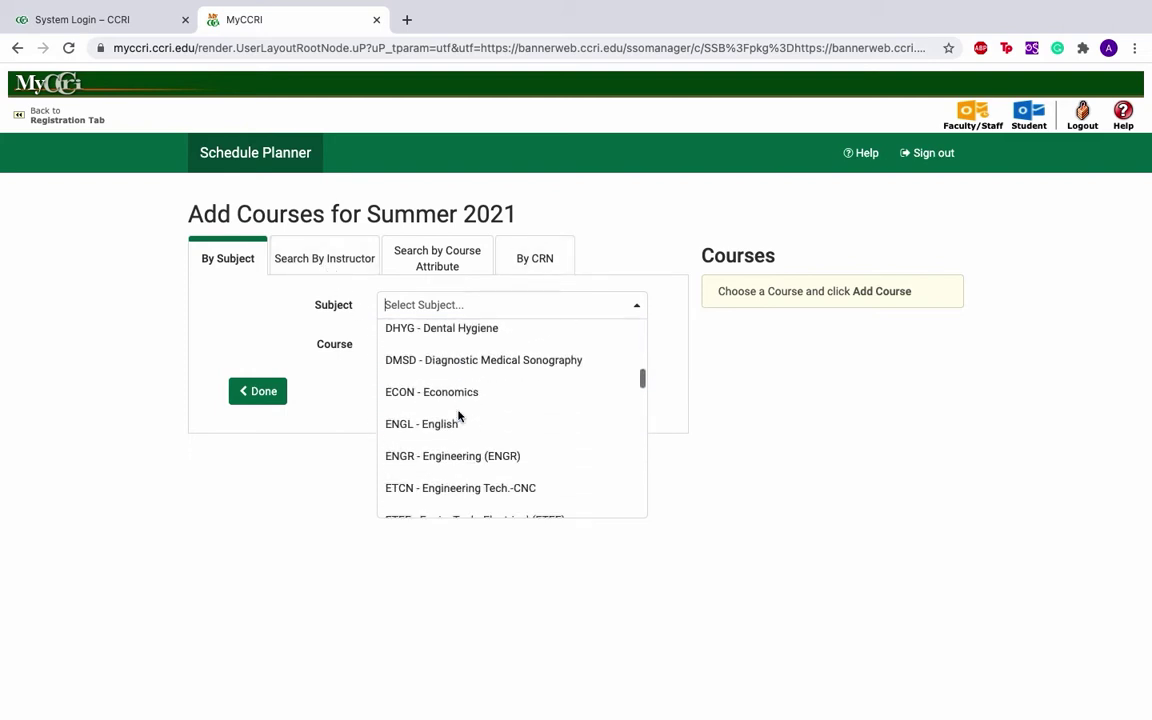
click(449, 424)
click(458, 350)
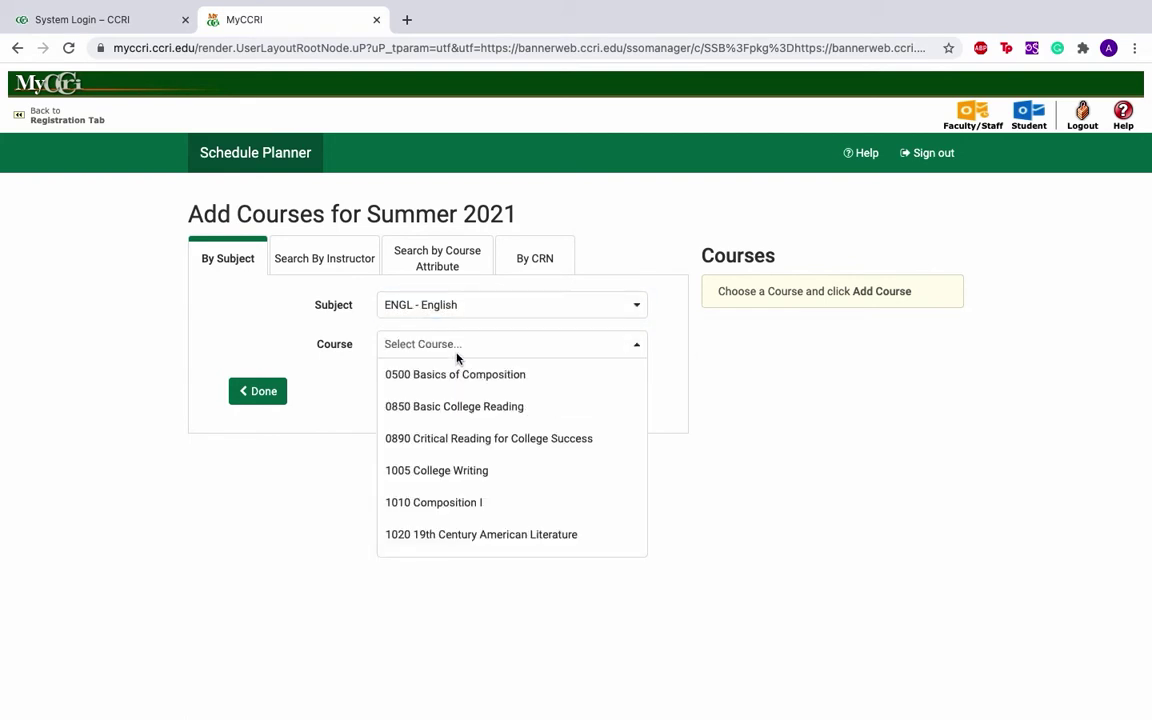
click(458, 498)
click(612, 545)
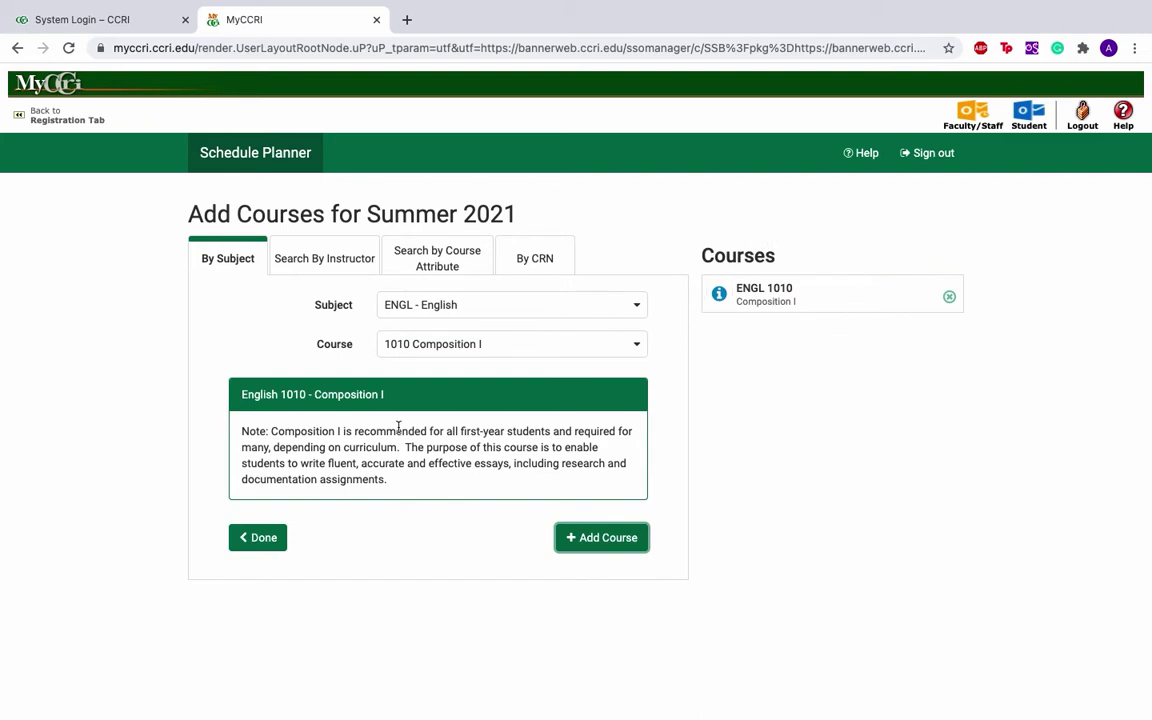
click(262, 540)
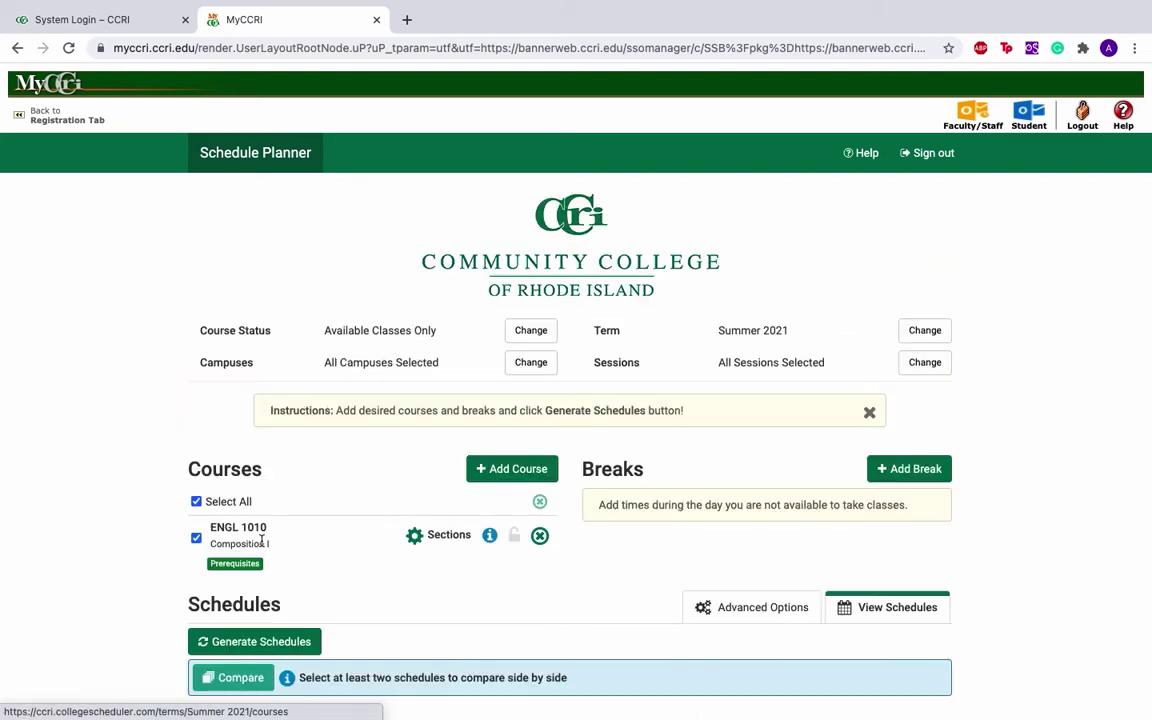
Review the available ENGL 1010 sections, noting the (ALP) label on section 22981
scroll(170, 535, down, 1)
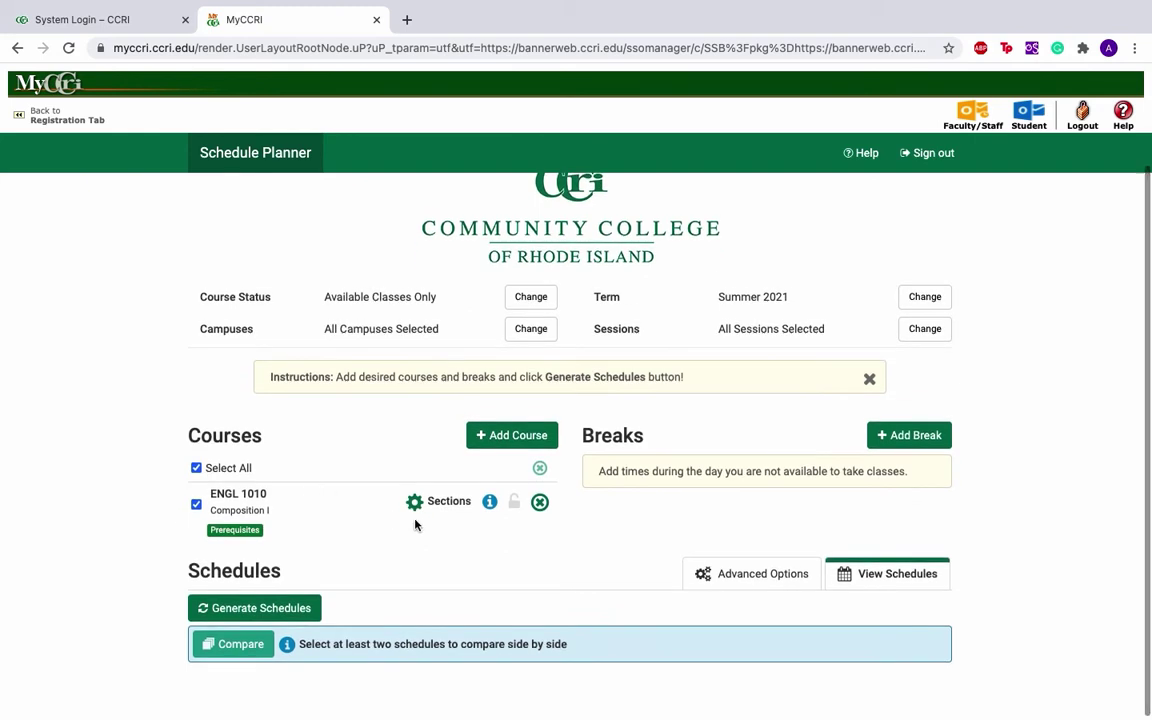
click(448, 512)
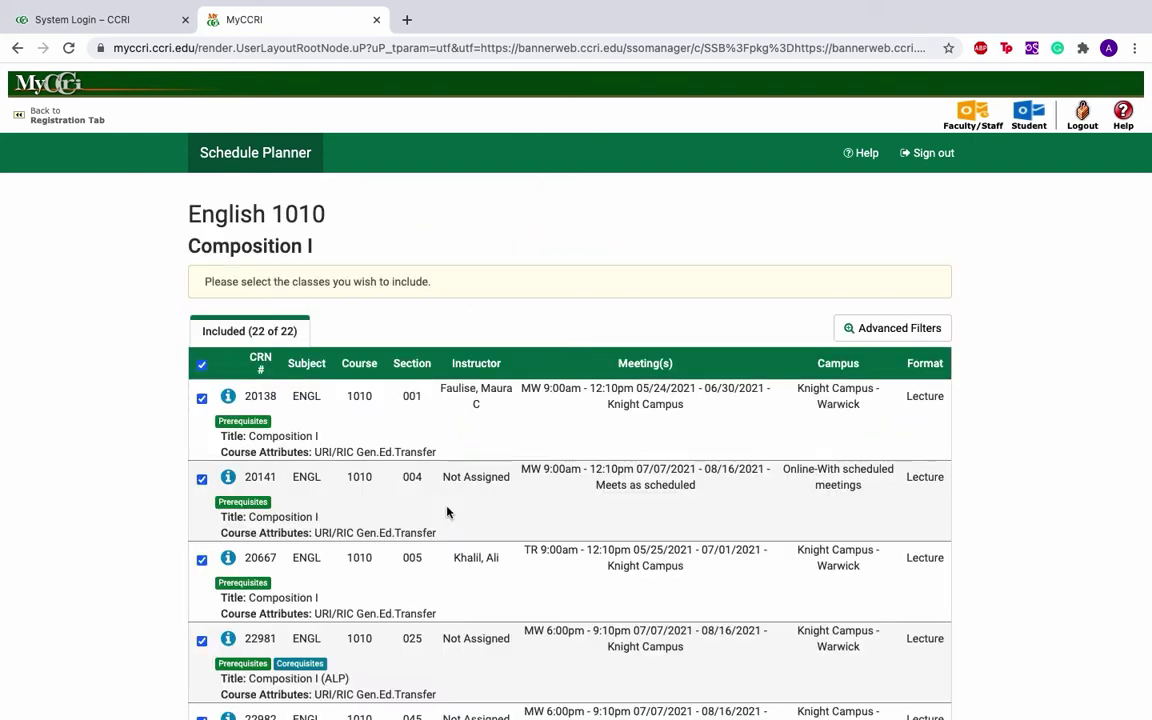
scroll(126, 491, down, 3)
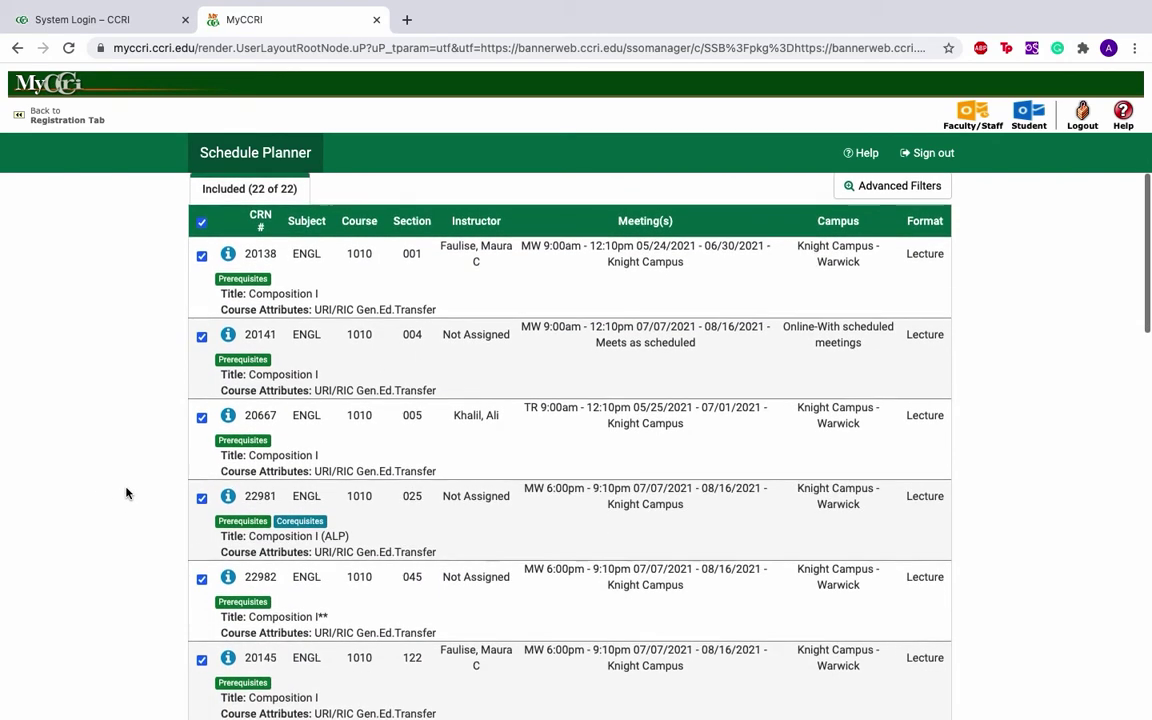
scroll(126, 493, down, 4)
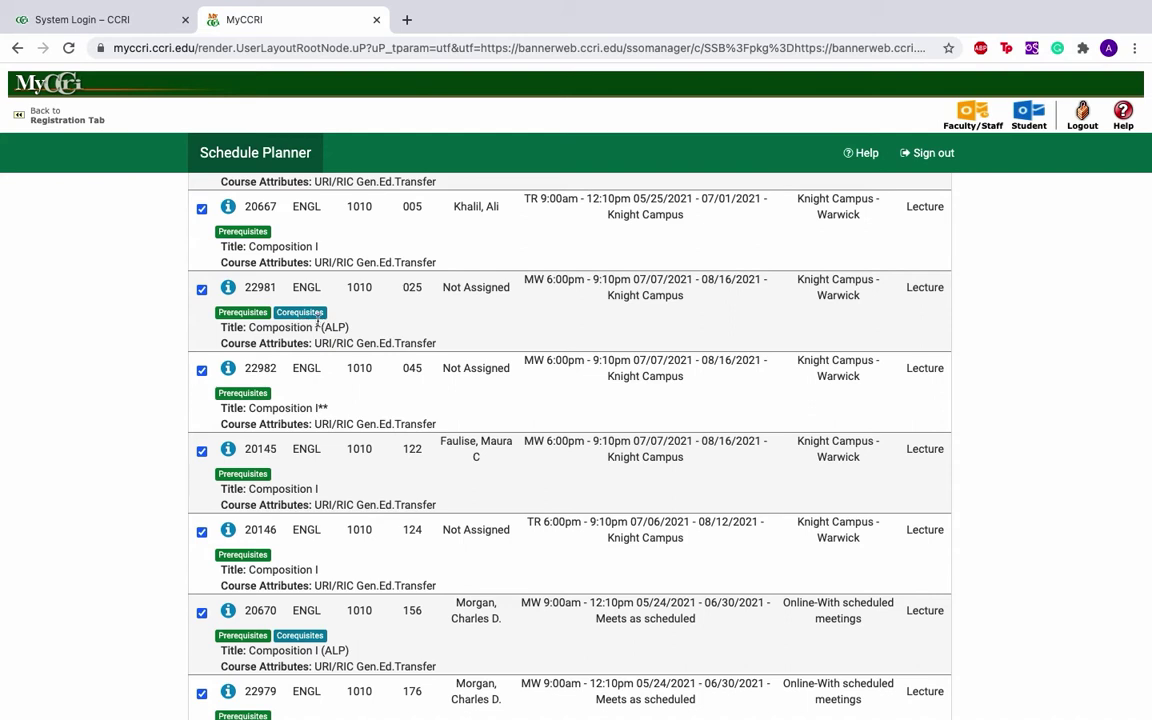
drag(323, 330, 349, 334)
click(133, 352)
scroll(133, 352, up, 5)
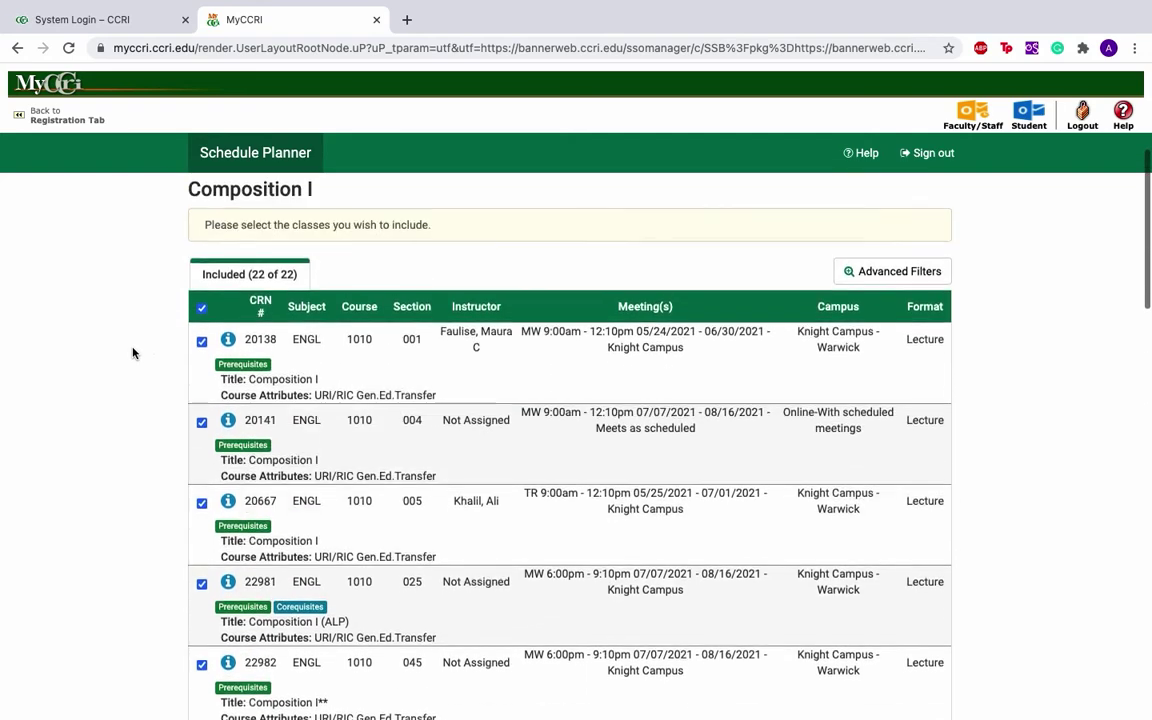
Include only section 20138 (MW 9:00am–12:10pm, Knight Campus) and Save & Close
click(201, 313)
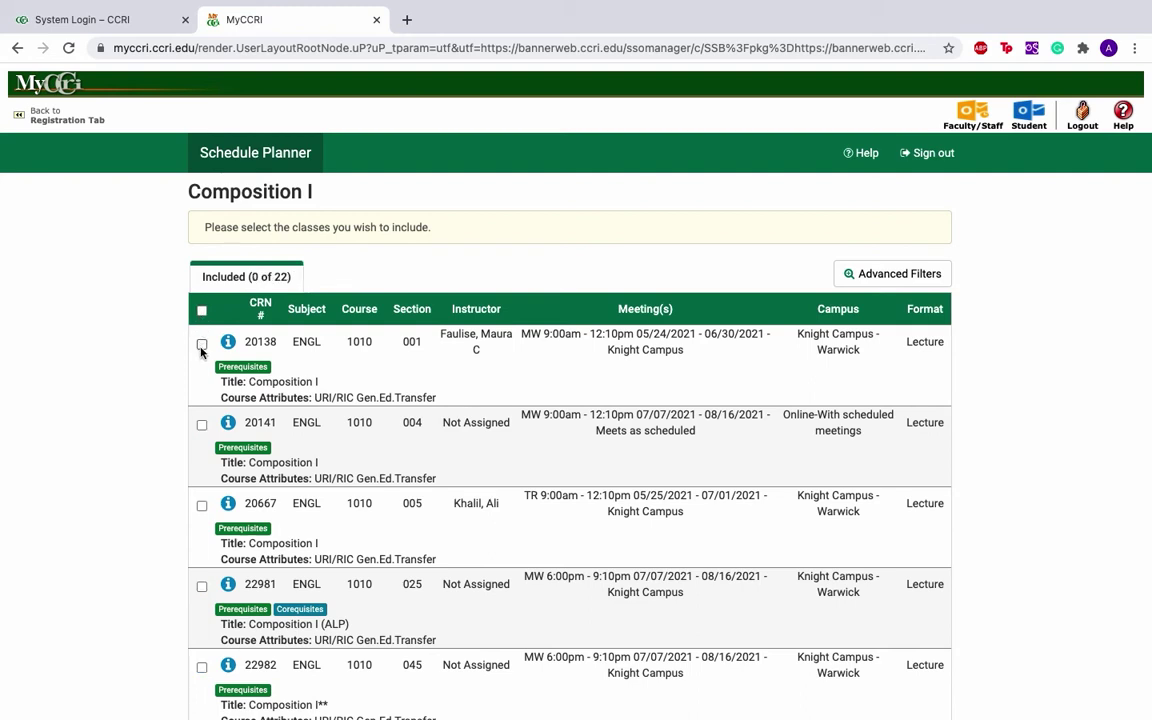
click(202, 345)
drag(725, 345, 520, 332)
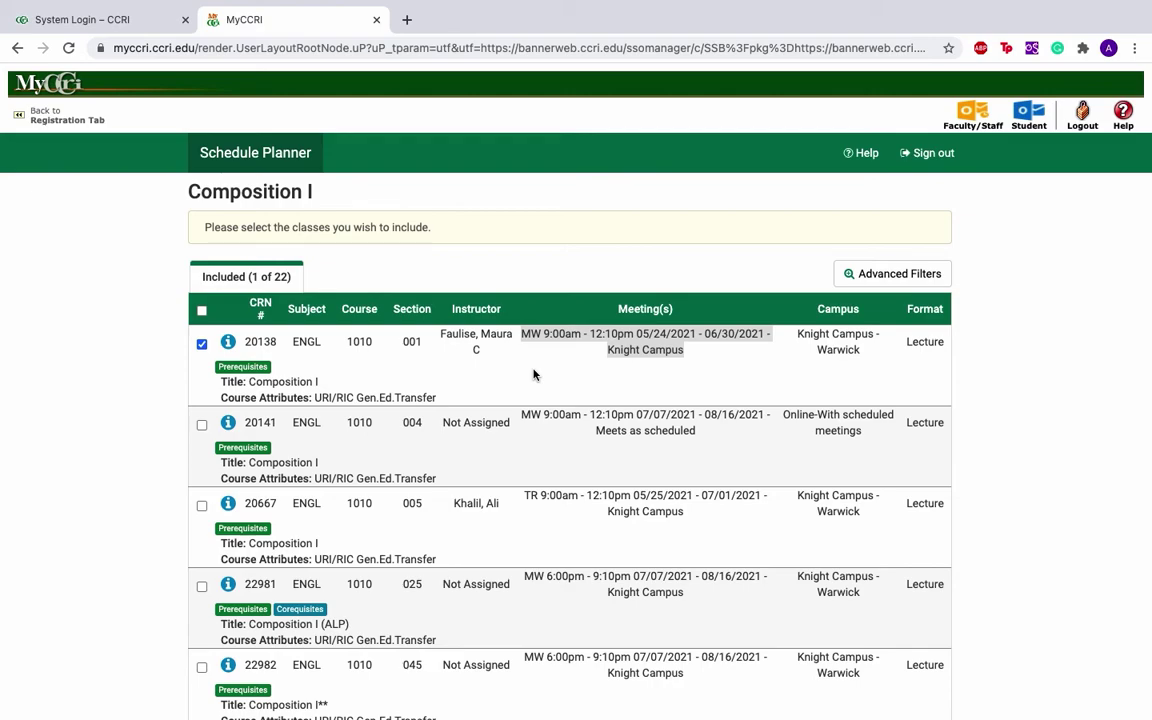
scroll(533, 374, down, 10)
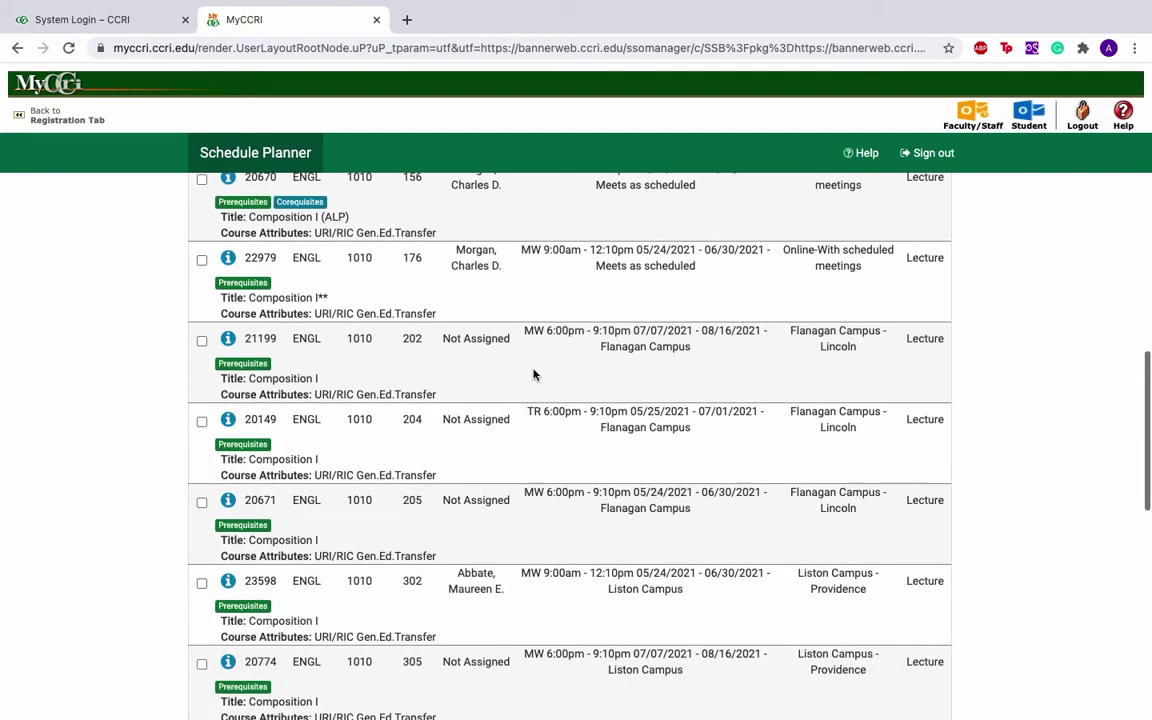
scroll(533, 374, down, 5)
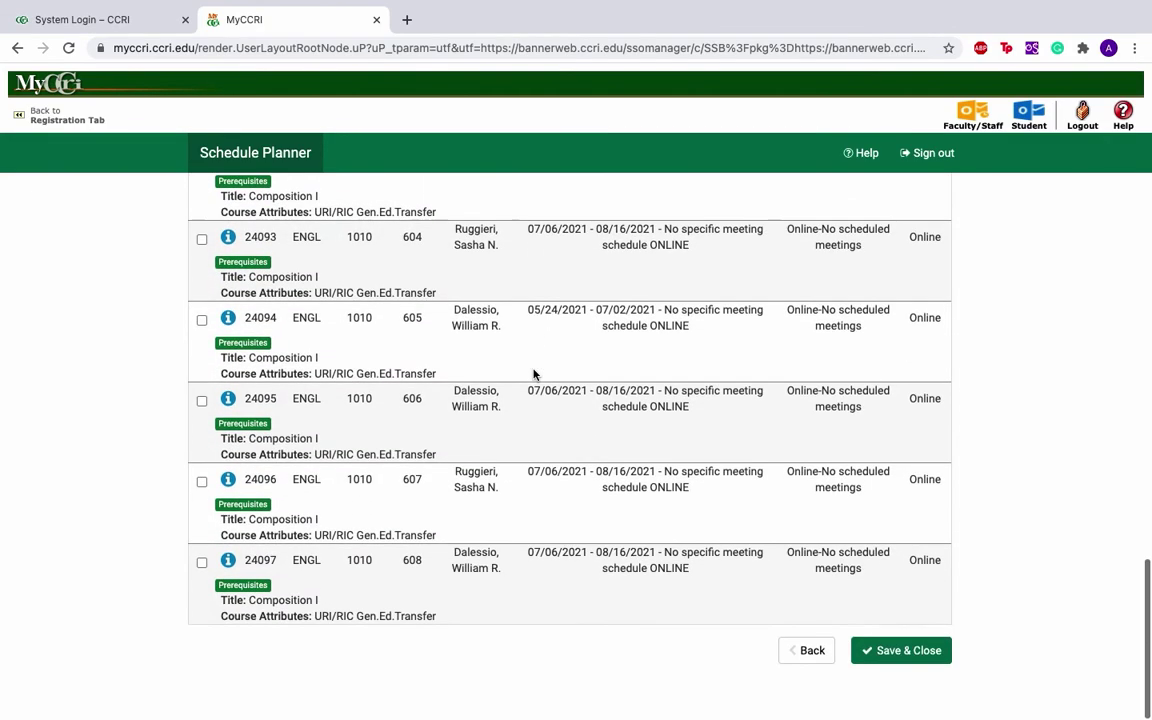
click(910, 656)
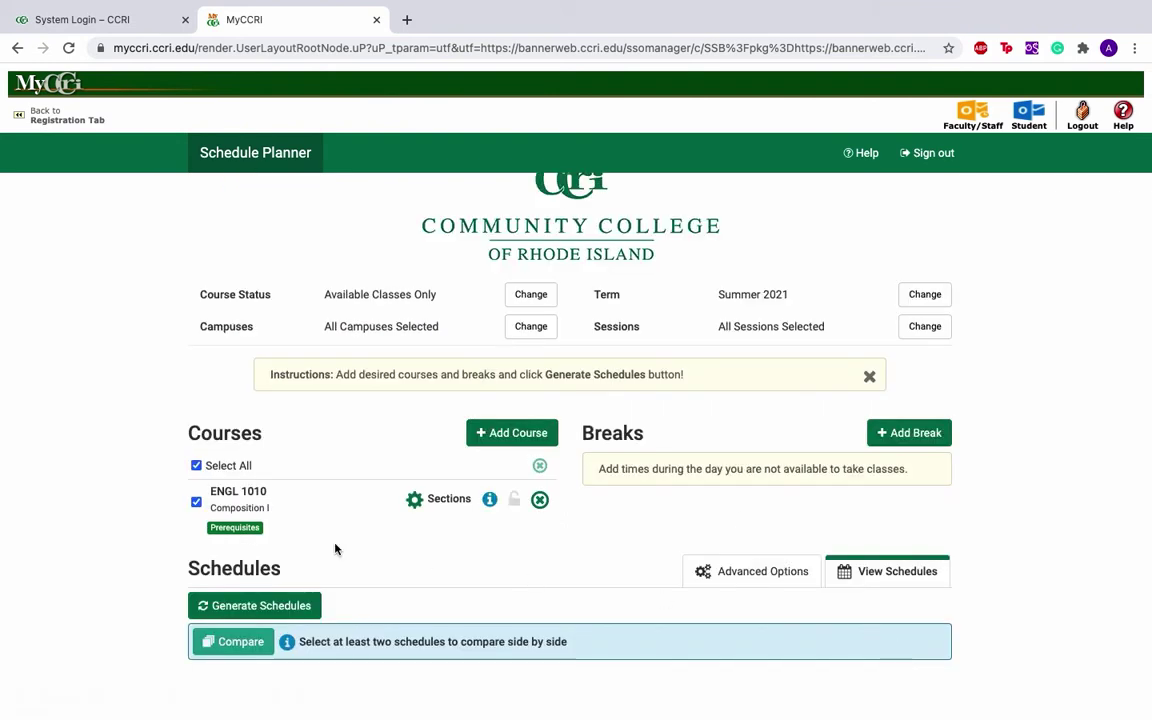
Generate schedules and view result 1's ENGL 1010 meeting, campus and format details
click(268, 607)
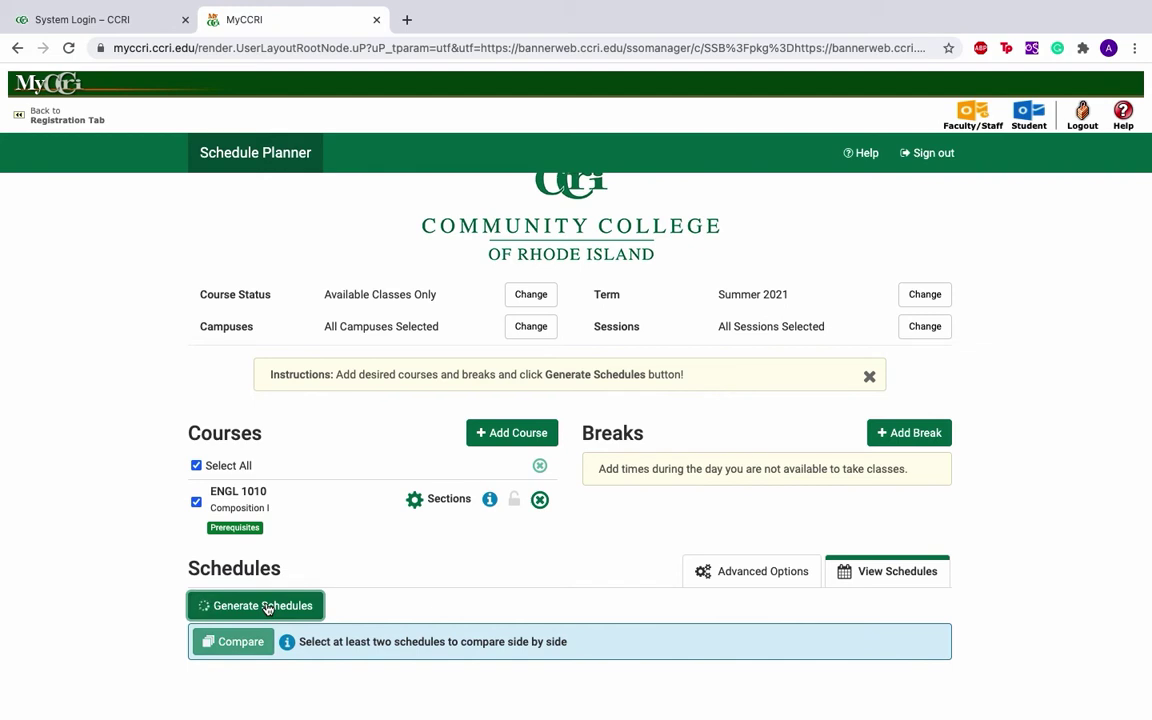
scroll(103, 628, down, 2)
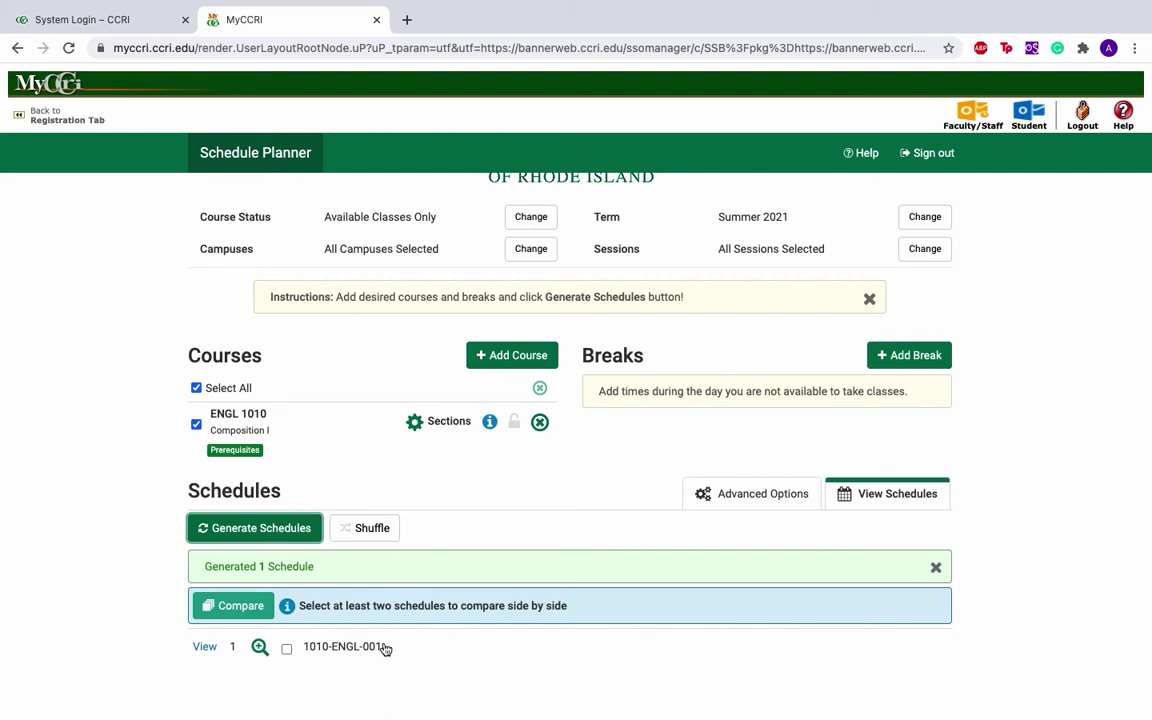
click(204, 647)
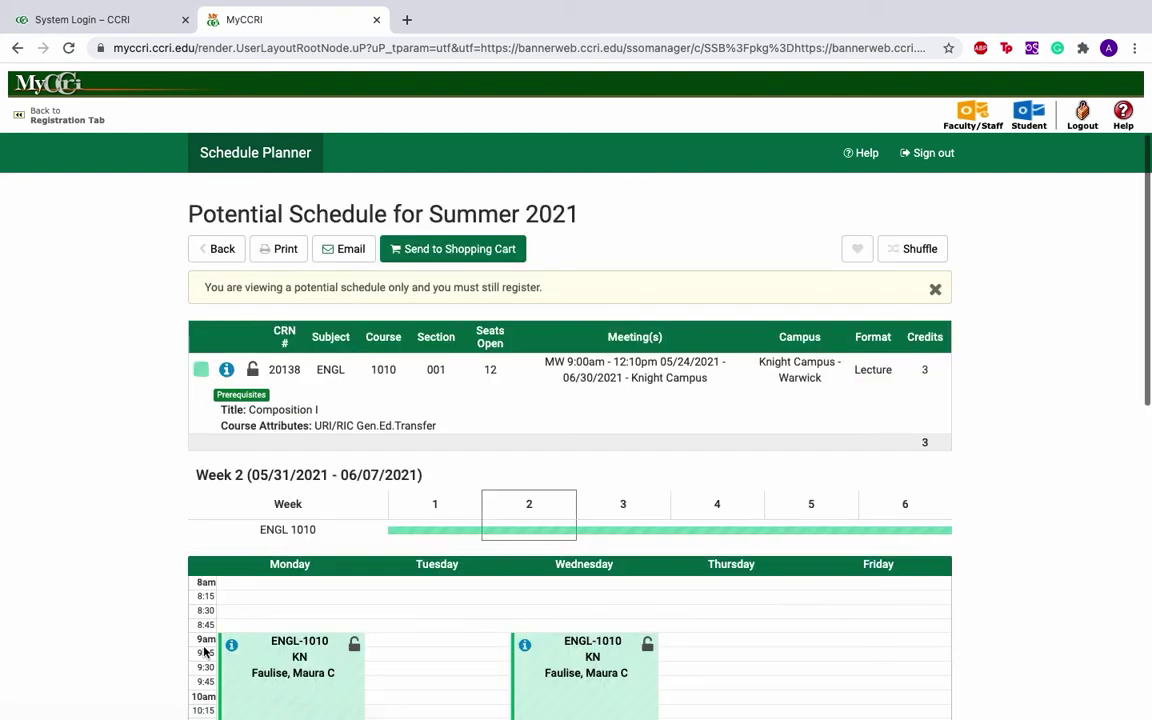
scroll(113, 579, down, 1)
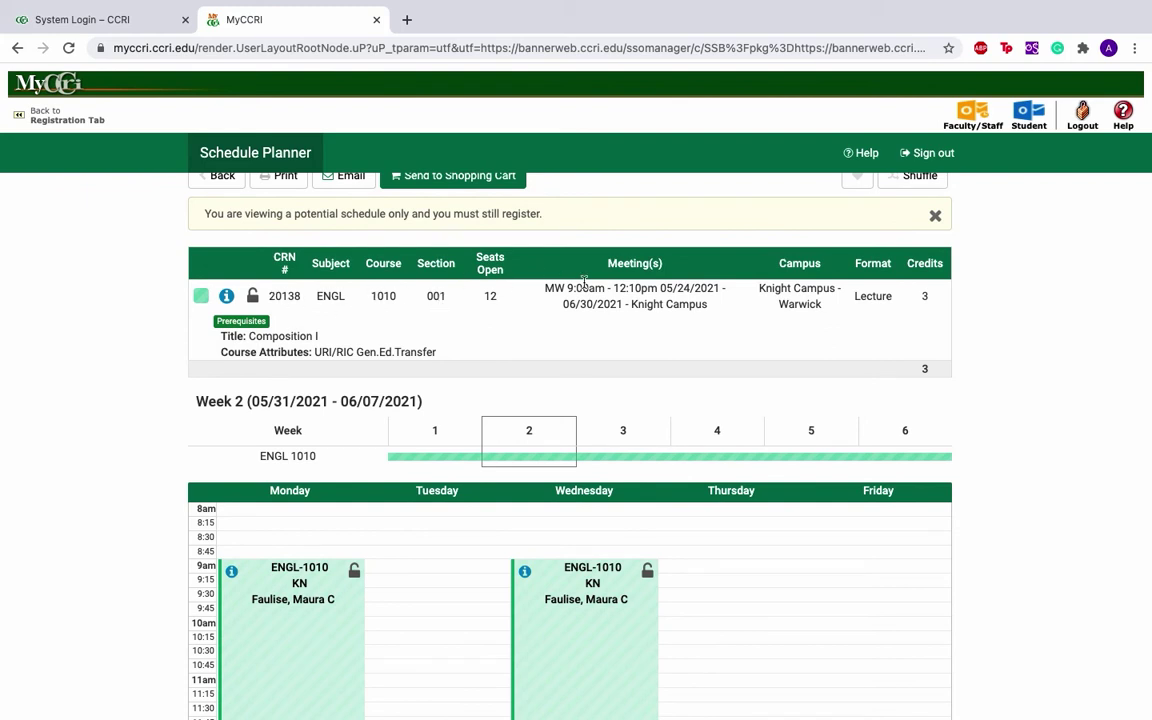
drag(546, 291, 715, 319)
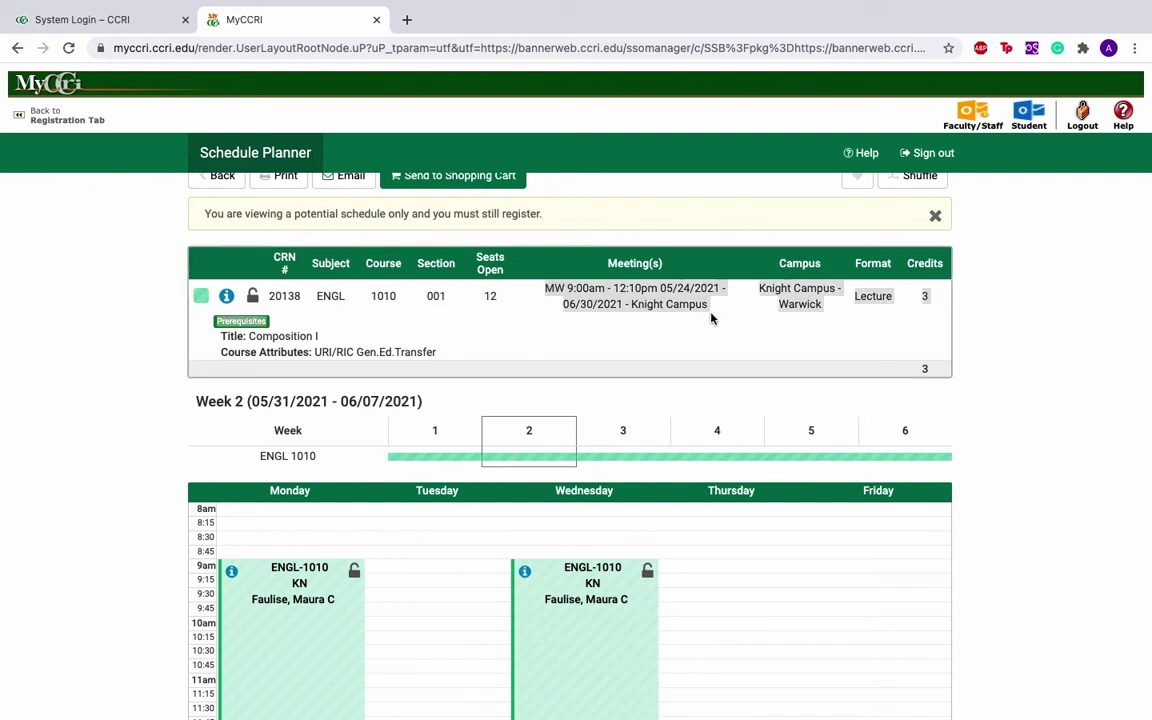
click(668, 342)
scroll(85, 508, up, 1)
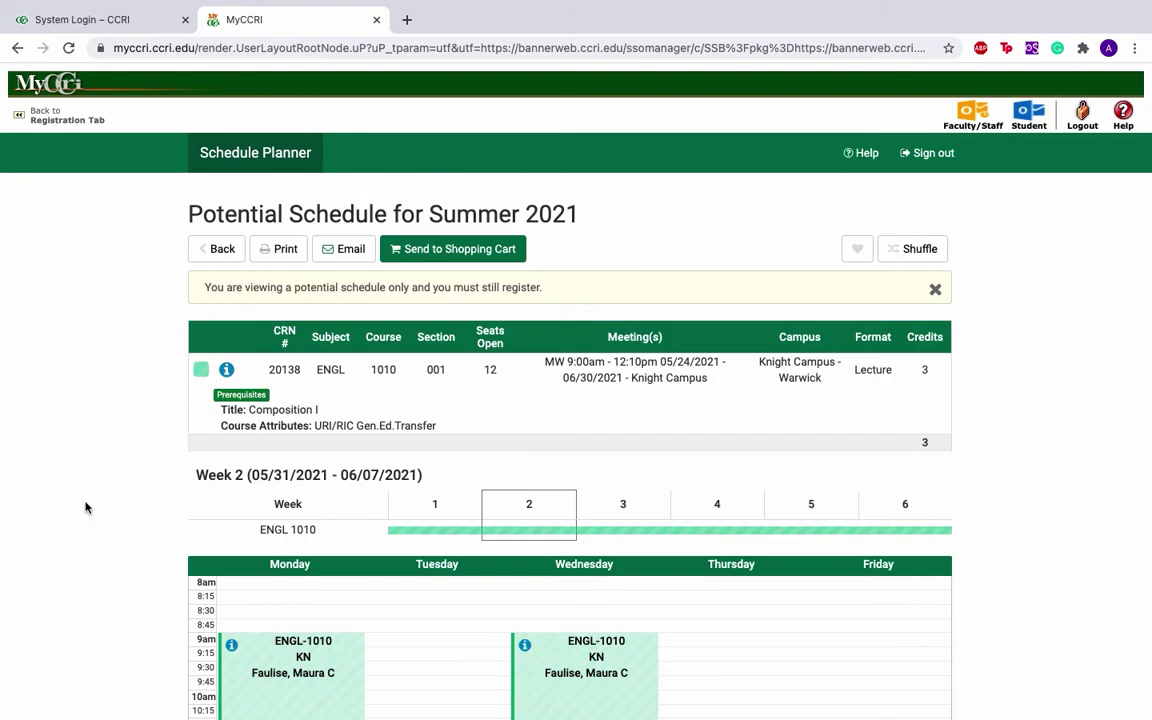
Save the schedule as favourite 'Favorite Schedule 1' and bring up its email form
click(855, 254)
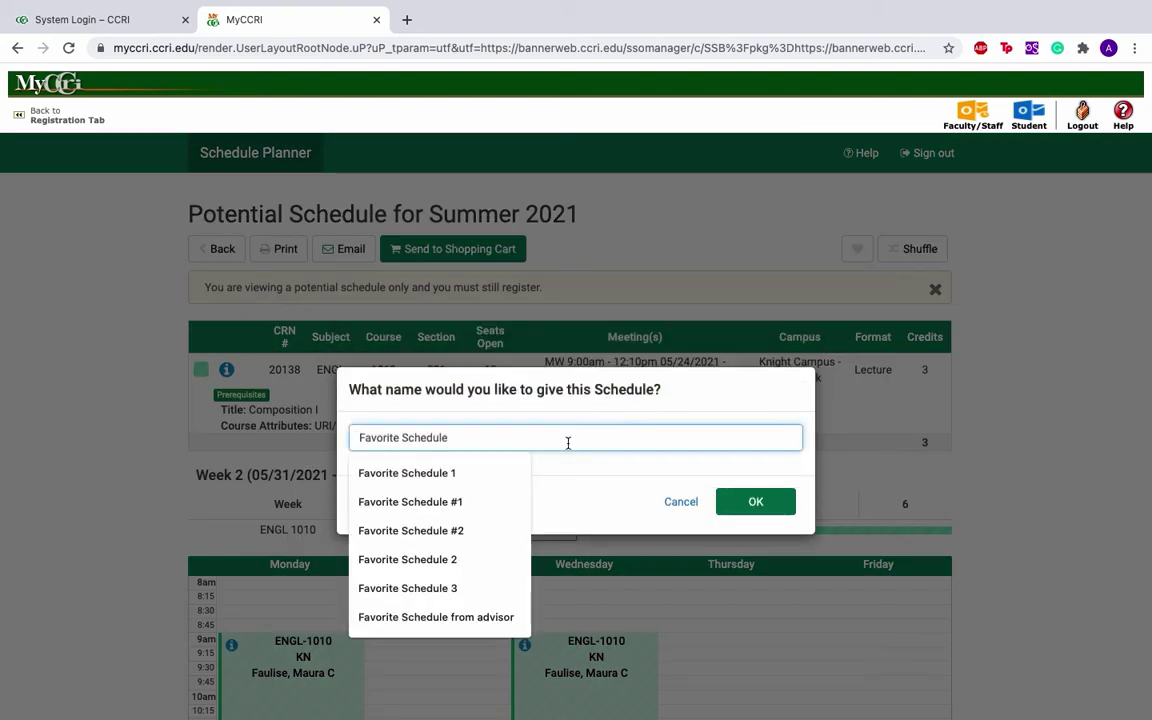
key(Down)
key(Return)
click(754, 502)
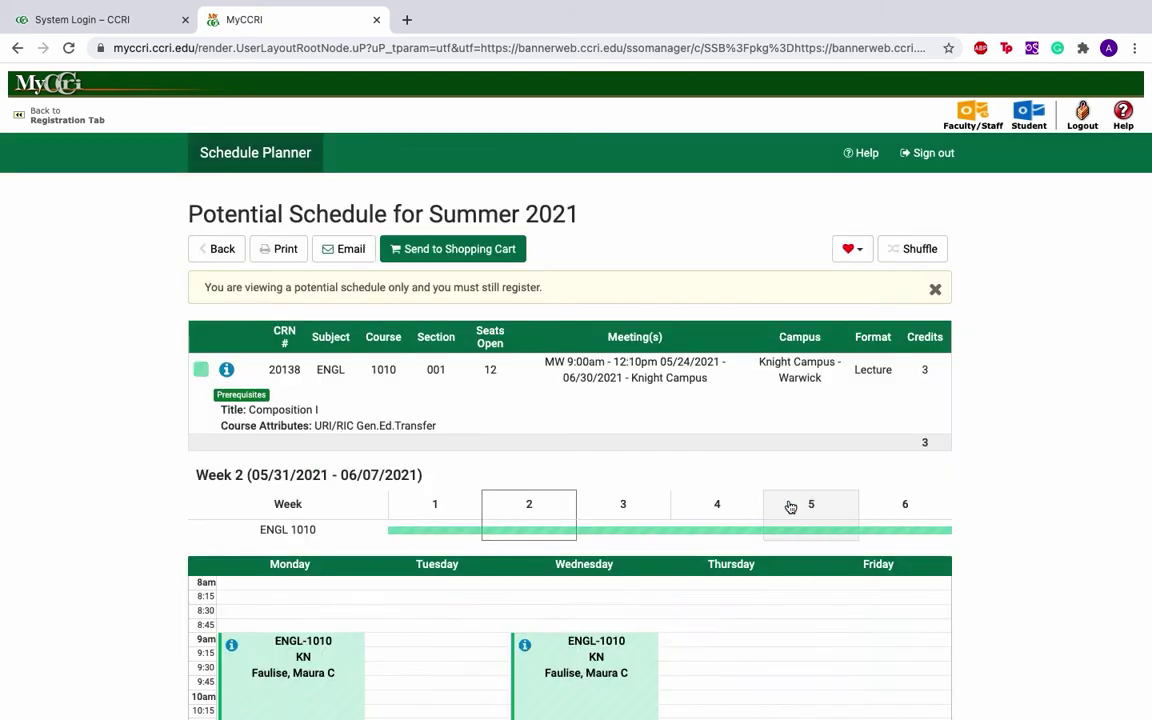
click(341, 262)
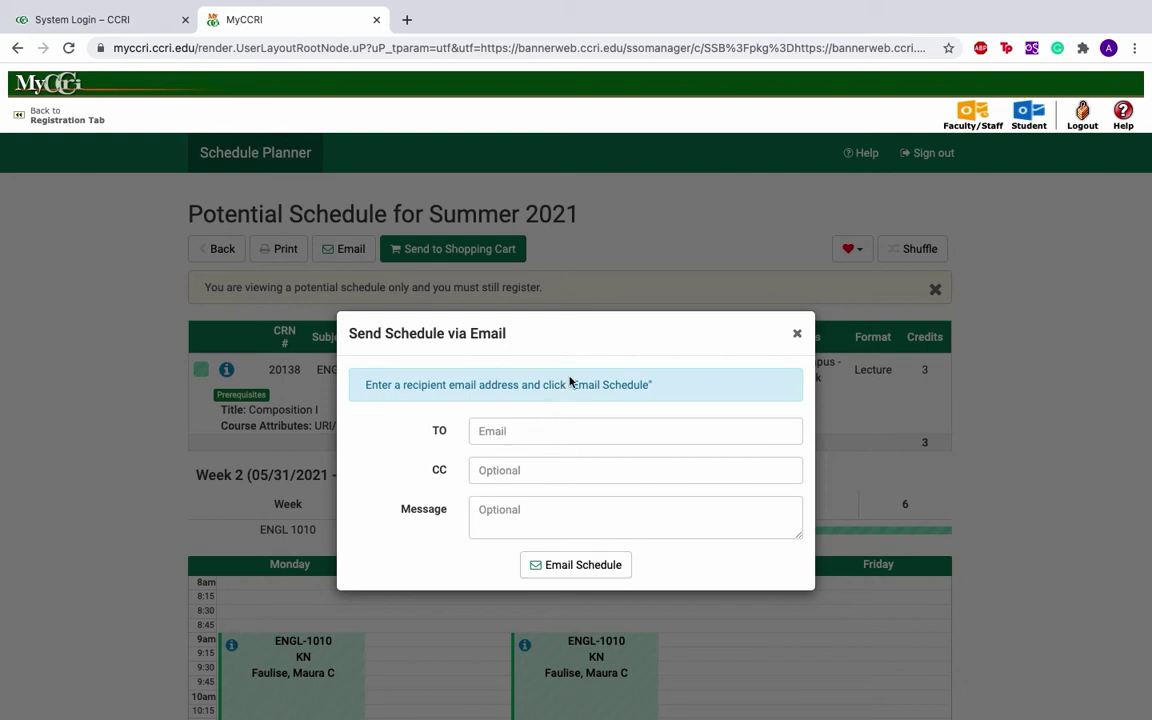
Close the email dialog unsent and send the ENGL 1010 section 001 schedule to the cart
click(797, 333)
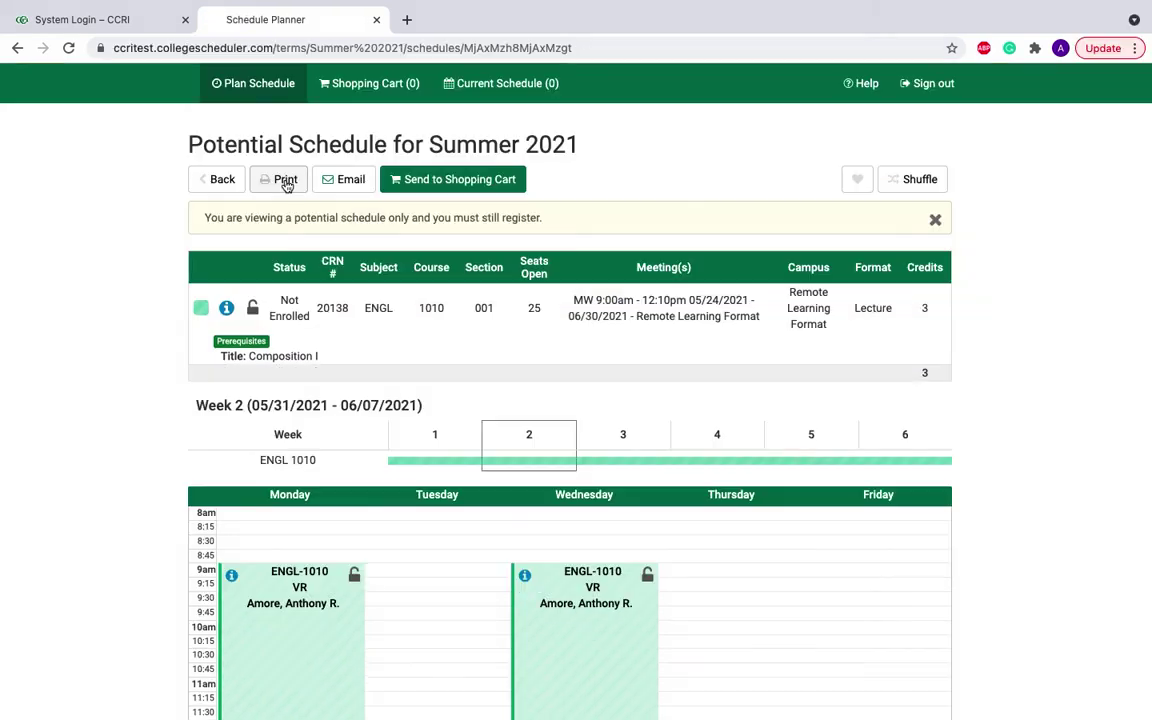
click(451, 184)
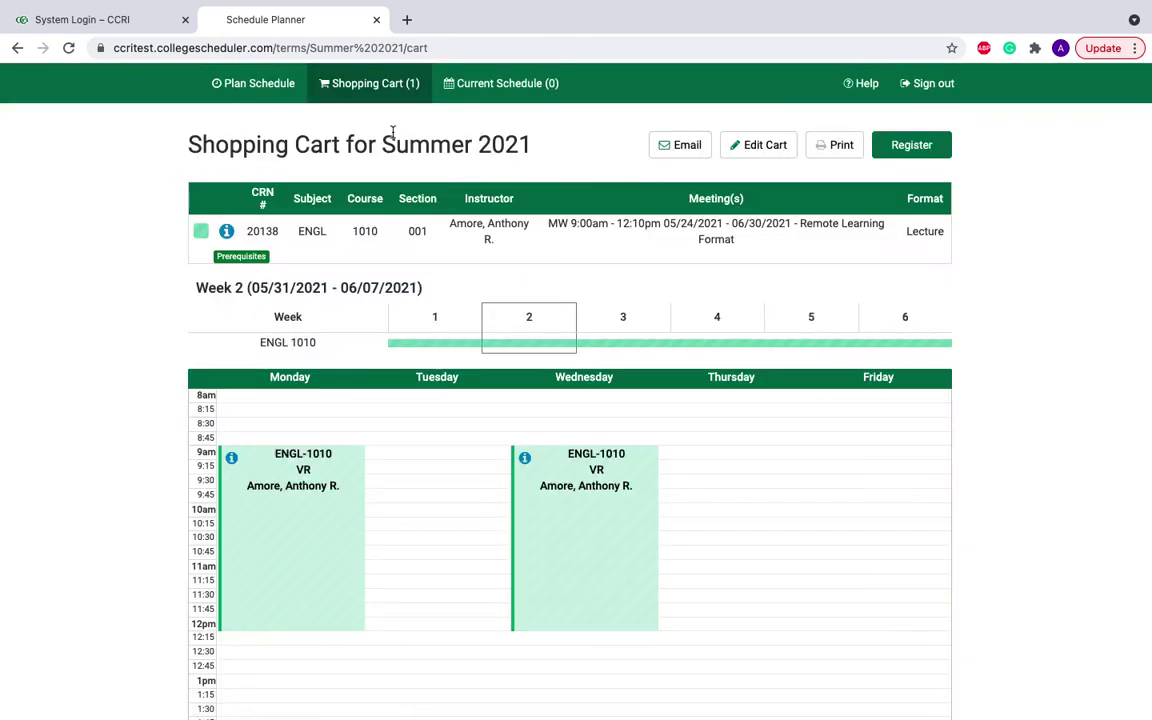
Leave the cart unchanged and register for its Summer 2021 classes
click(762, 146)
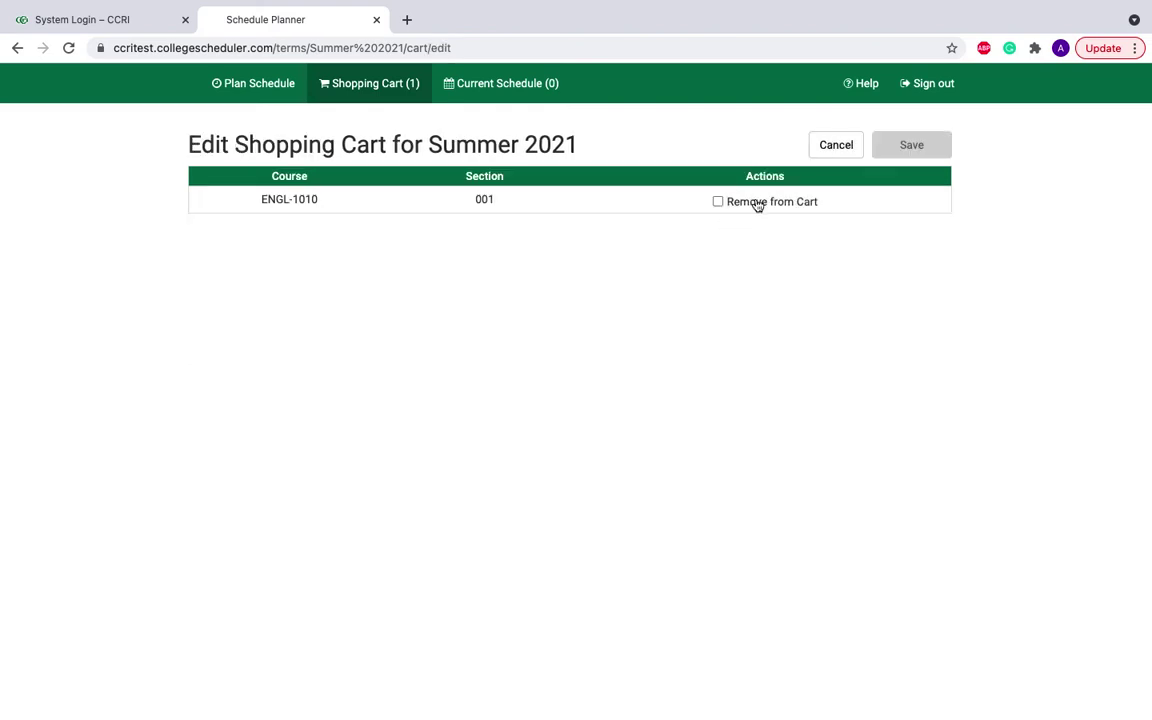
click(837, 146)
click(901, 152)
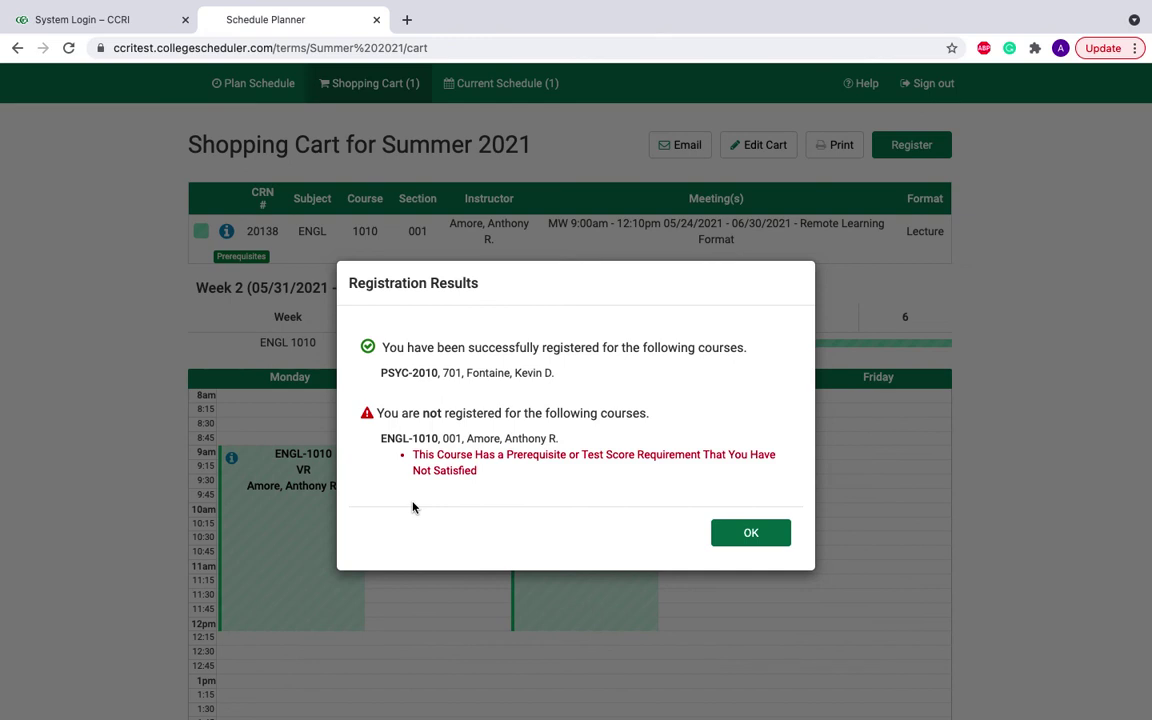
Dismiss the results, go to Edit or Drop Classes, and show PSYC-2010's registration status options
click(743, 533)
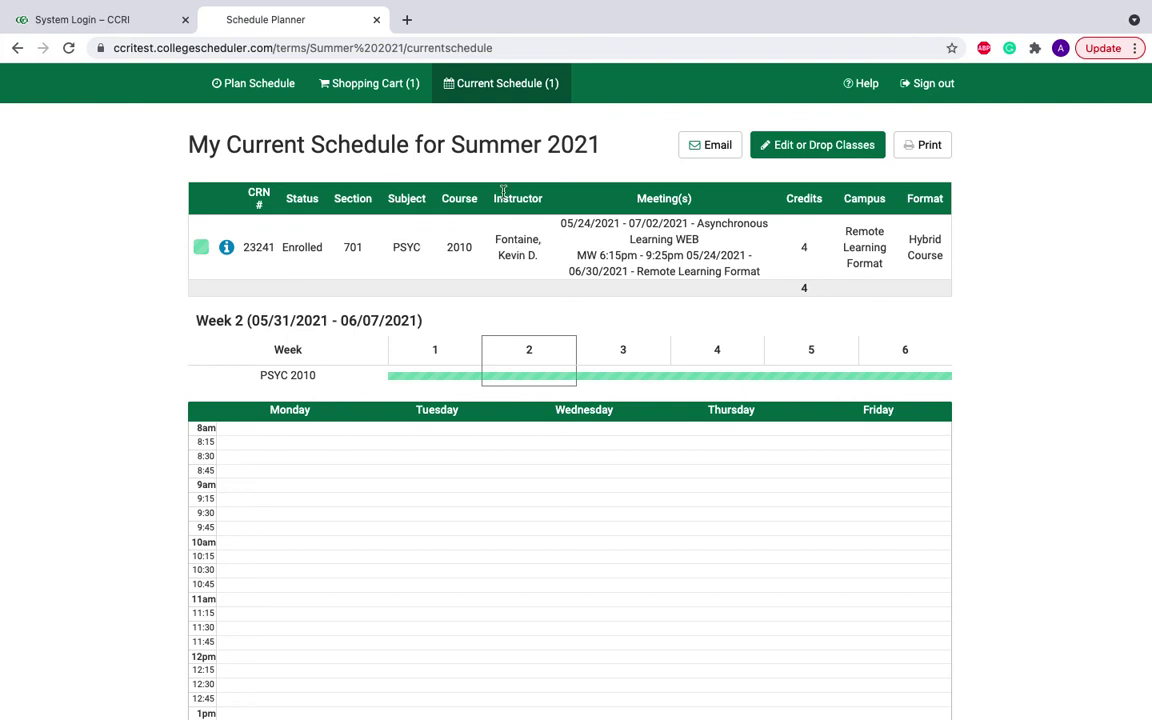
click(847, 157)
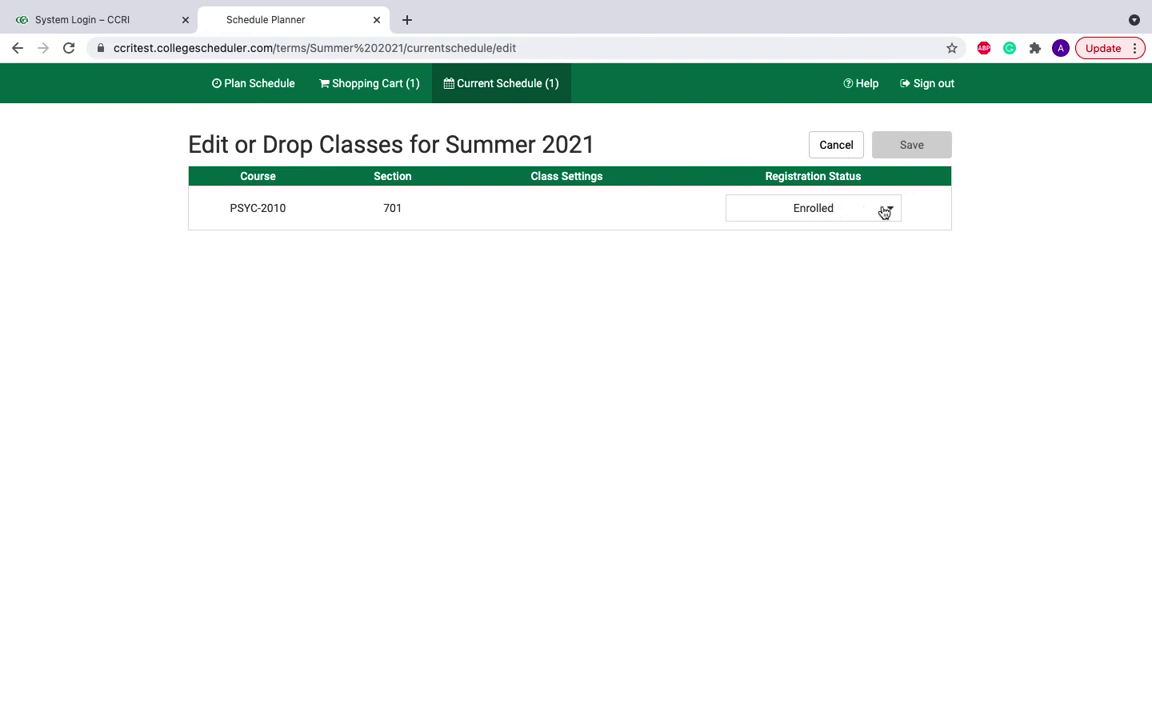
click(890, 212)
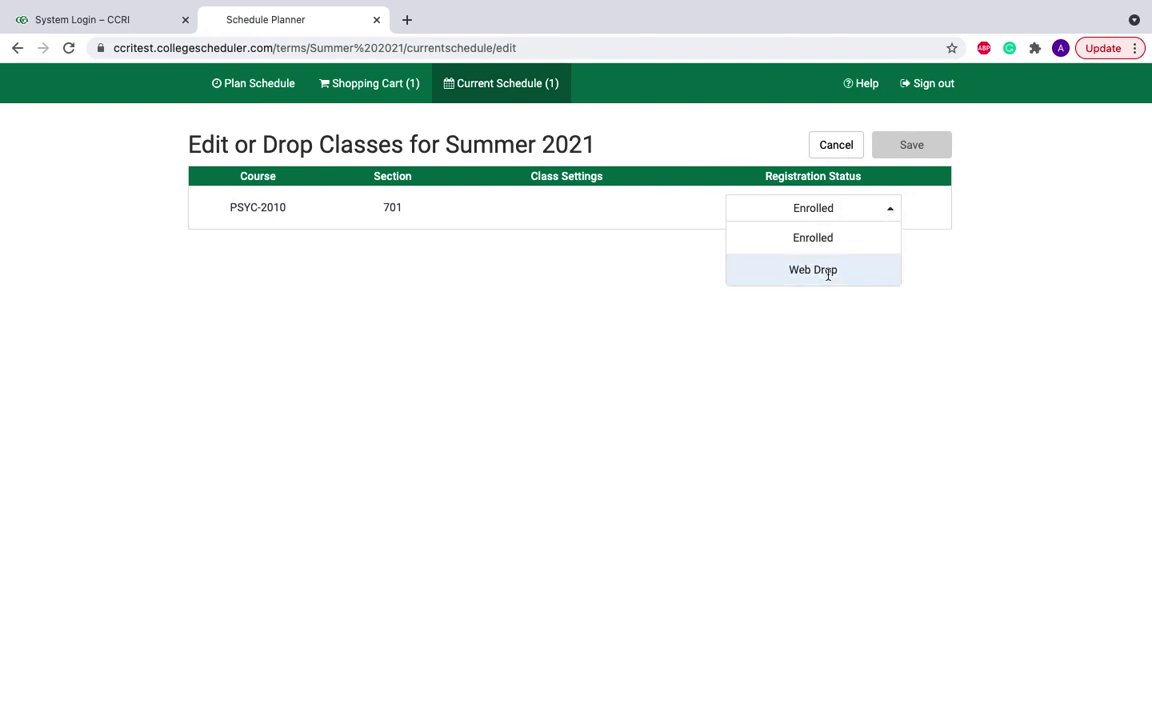